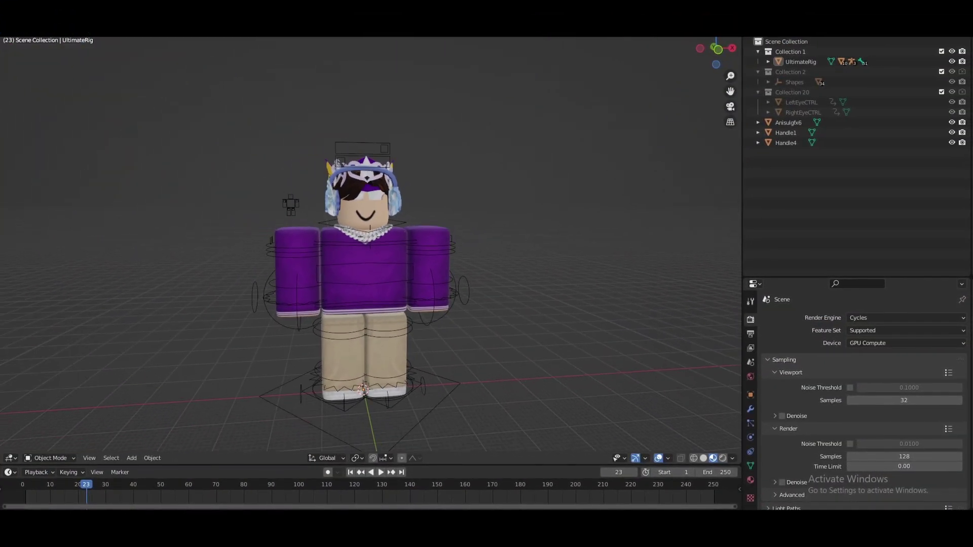
- Select the character's left arm and try splitting the 3D viewport into two side-by-side areas
click(436, 224)
drag(739, 464, 463, 442)
click(478, 462)
click(477, 462)
right_click(463, 425)
click(475, 423)
click(579, 412)
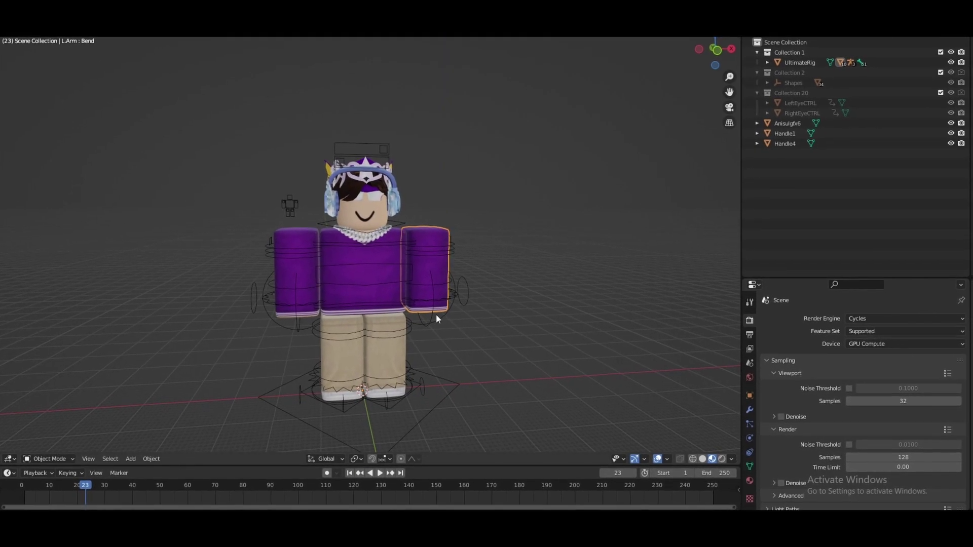
scroll(387, 295, up, 7)
scroll(489, 298, down, 4)
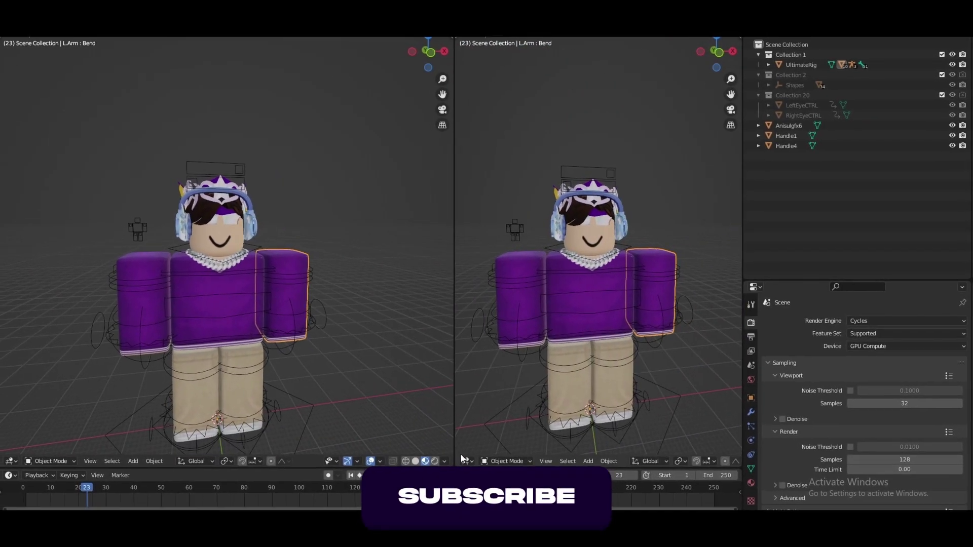
- Split the 3D viewport vertically and turn the new area into a Shader Editor showing the left arm's material nodes
click(469, 460)
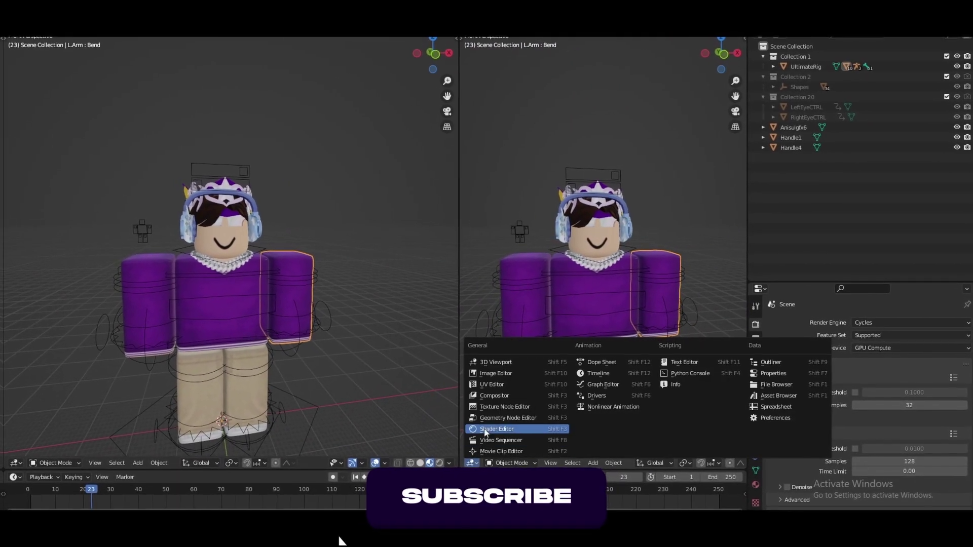
click(487, 429)
scroll(493, 421, up, 3)
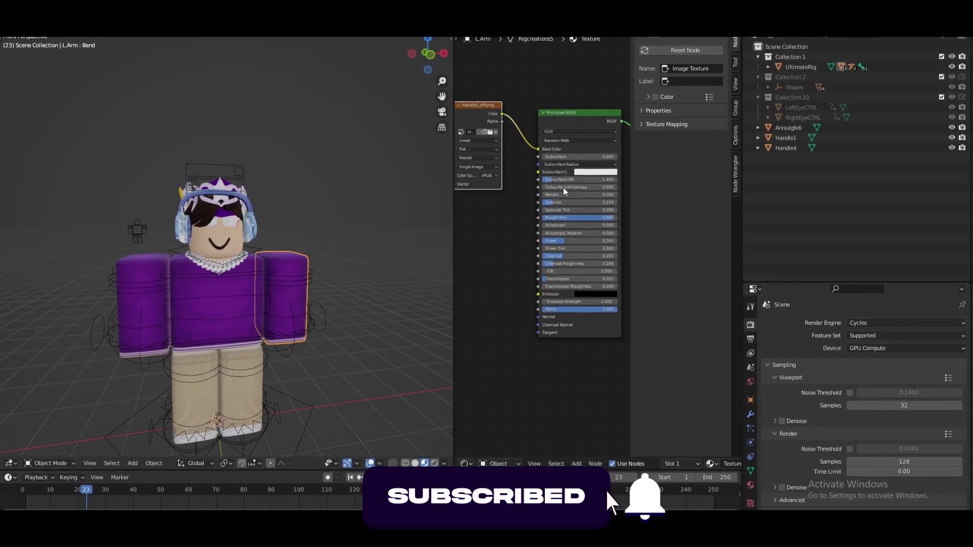
scroll(532, 203, up, 2)
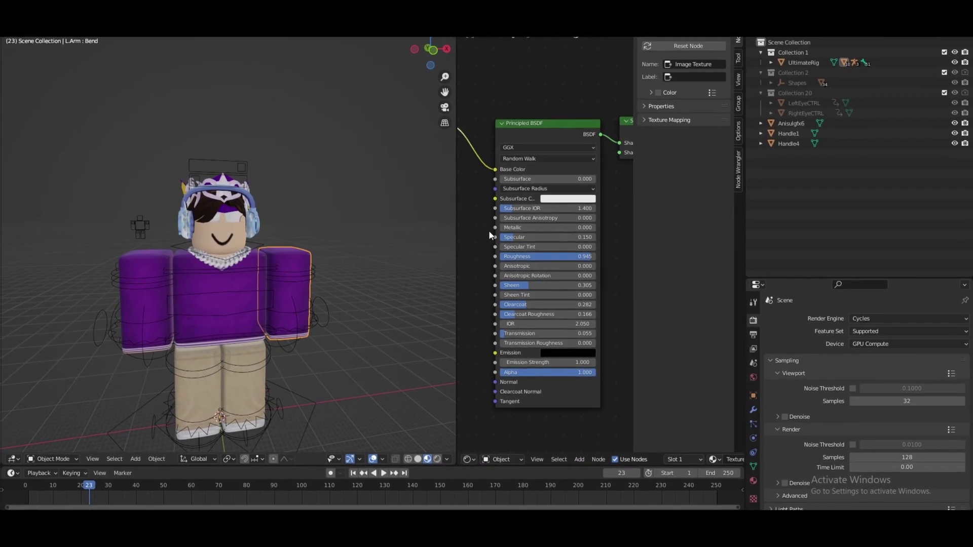
click(242, 167)
key(ctrl+Tab)
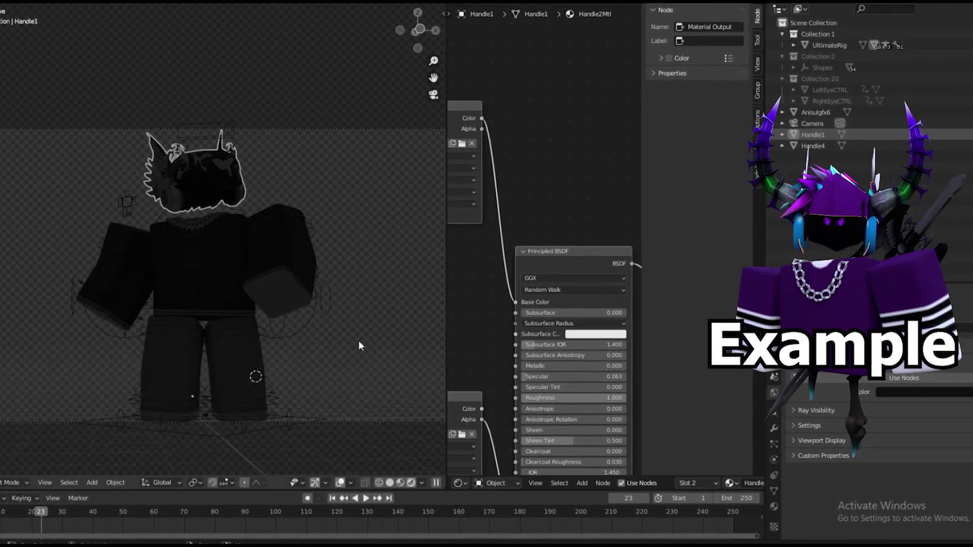
- Add an area light above the posed, blacked-out character
key(shift+a)
mouse_move(358, 344)
click(397, 380)
scroll(271, 394, down, 3)
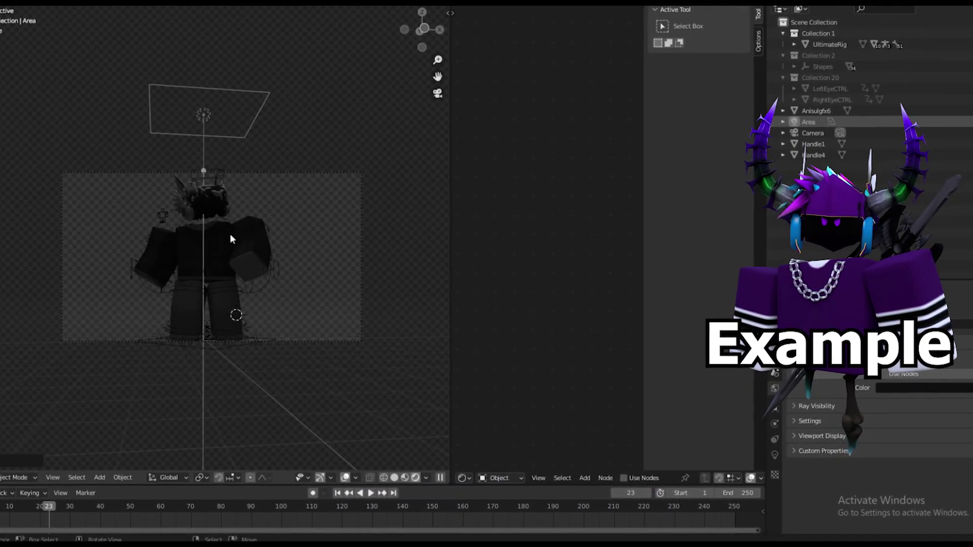
click(299, 265)
- Increase the area light's power and move and rotate the light relative to the character
click(770, 456)
drag(892, 401, 965, 397)
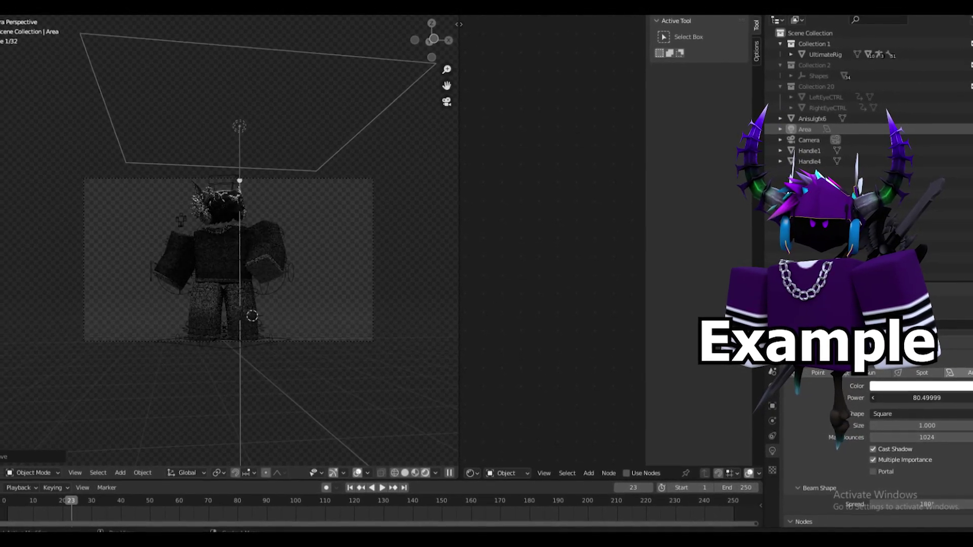
scroll(218, 241, up, 3)
key(g)
click(226, 254)
key(r)
key(r)
click(218, 243)
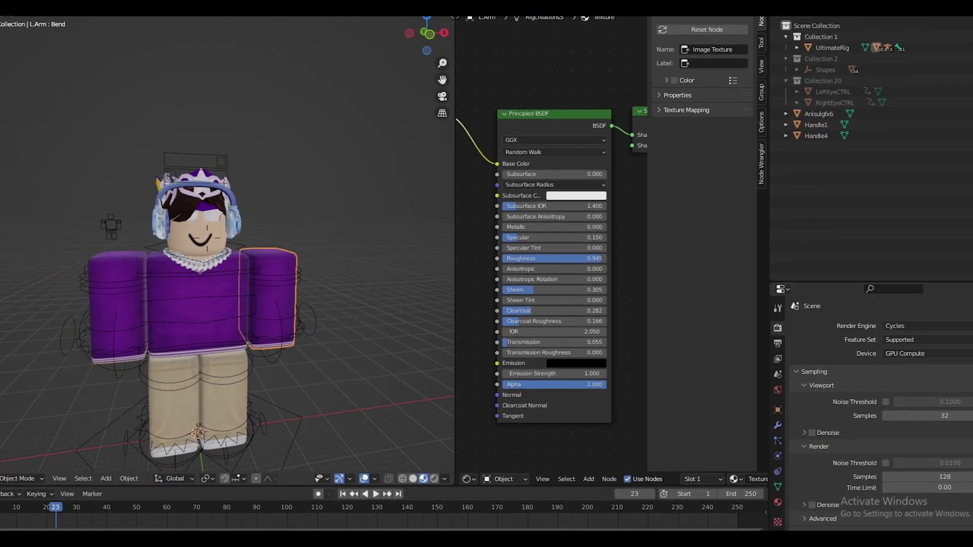
- Disconnect the Handle3_diff.png image texture from the Base Color of the left arm's Principled BSDF node
scroll(208, 237, down, 3)
middle_drag(207, 238, 195, 232)
scroll(207, 238, up, 3)
middle_drag(508, 174, 568, 220)
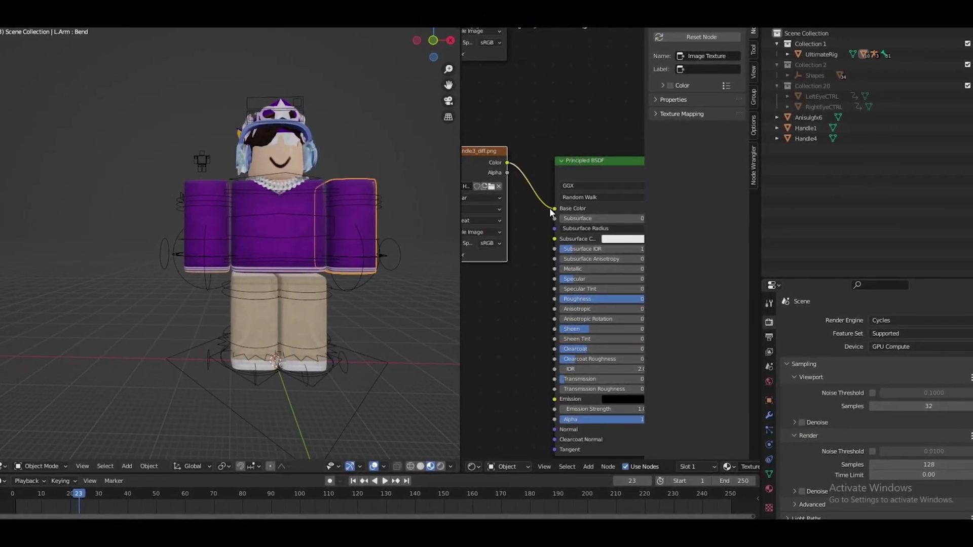
drag(549, 208, 532, 210)
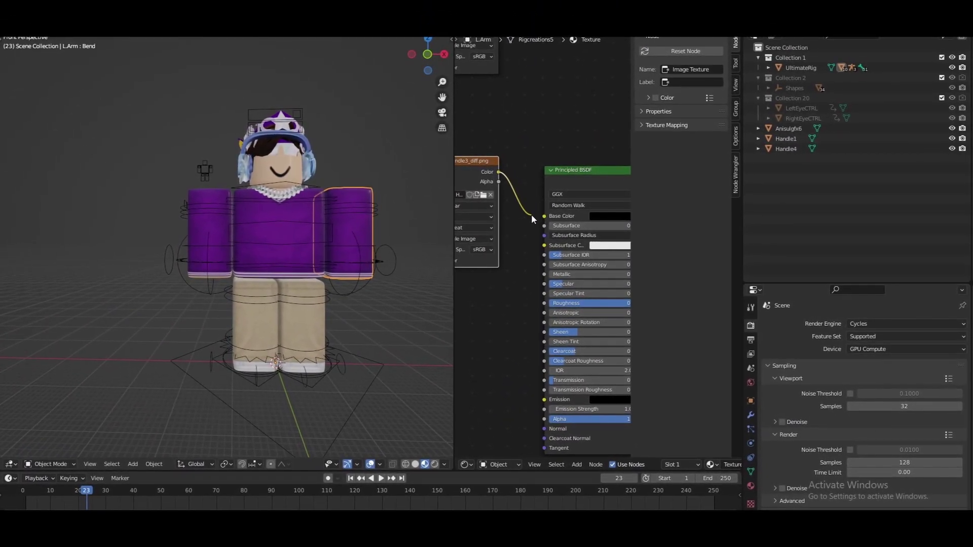
- Set the 3D viewport shading to Rendered and bring the character's upper body into view
key(z)
click(387, 257)
scroll(388, 257, down, 1)
scroll(229, 245, down, 2)
shift+middle_drag(229, 187, 235, 241)
scroll(235, 241, up, 3)
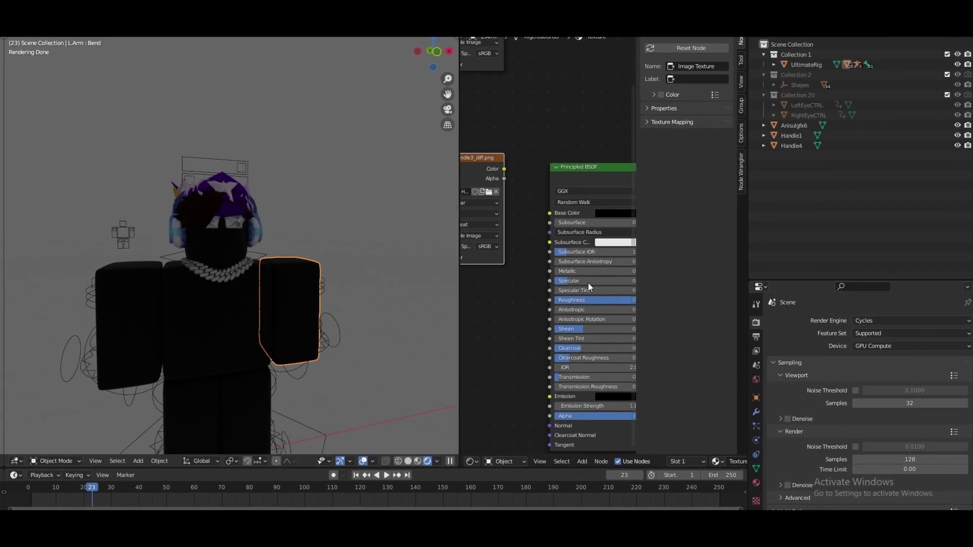
- Select the Handle1 head accessory and disconnect the image texture from its Principled BSDF Base Color
click(260, 225)
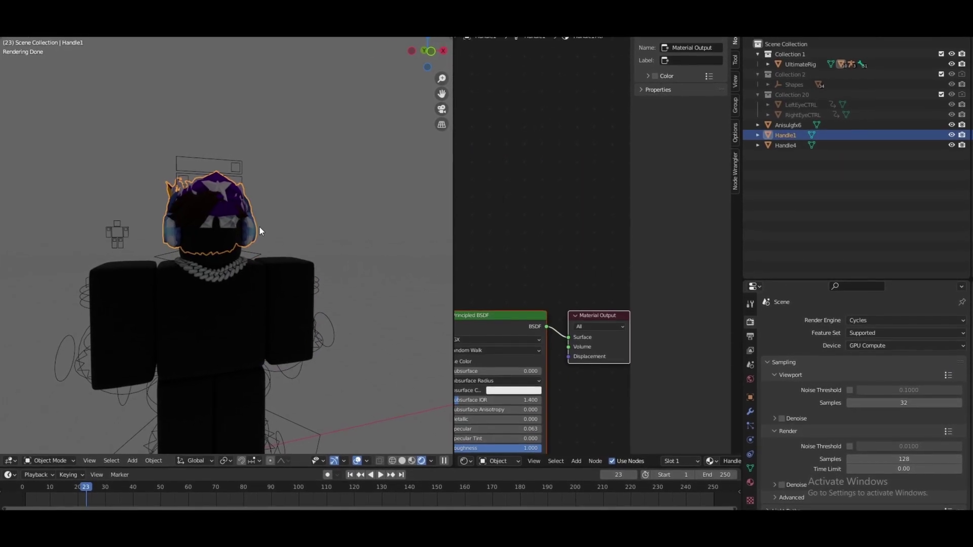
middle_drag(584, 319, 590, 316)
drag(508, 332, 494, 330)
click(549, 332)
click(555, 333)
click(625, 264)
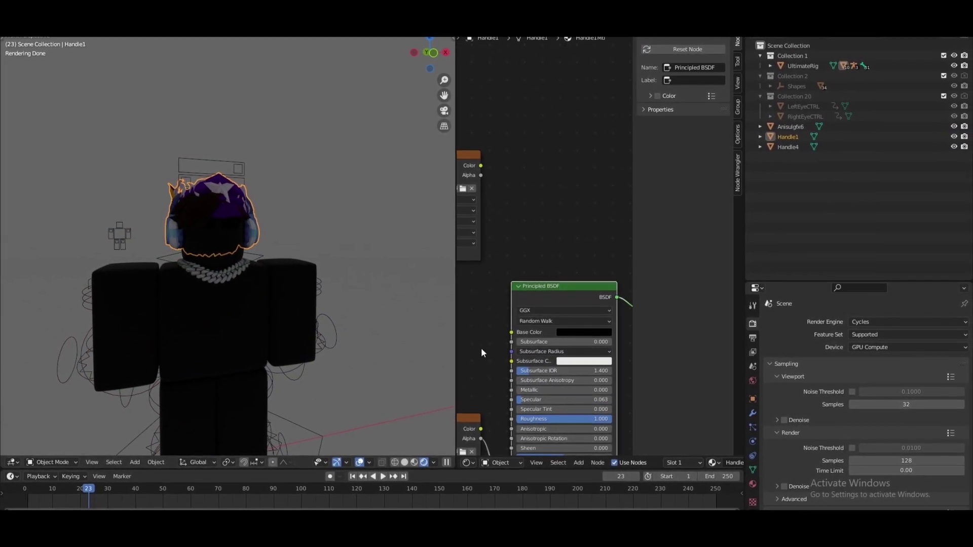
- Disconnect the Base Color textures in the remaining head accessory and necklace materials so they render black
key(KP_Decimal)
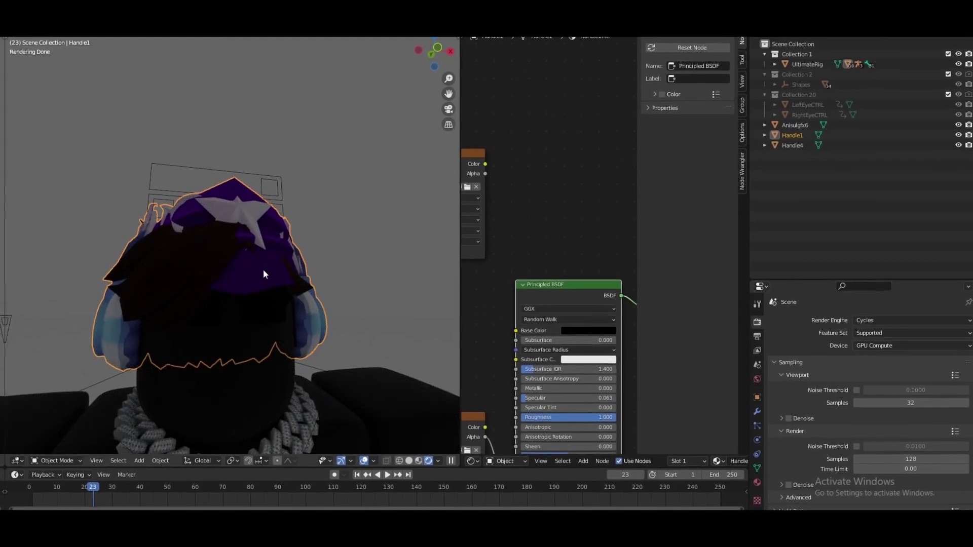
key(Tab)
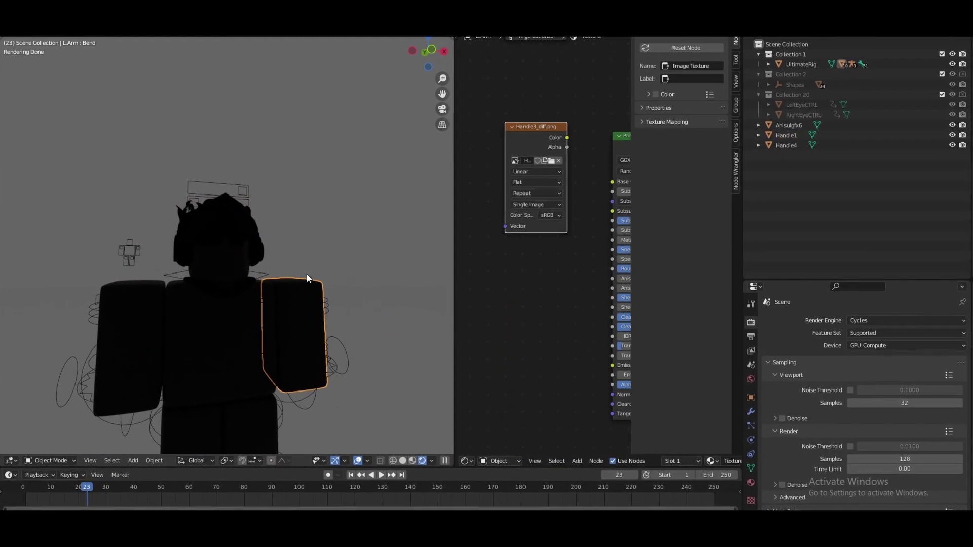
scroll(358, 245, down, 2)
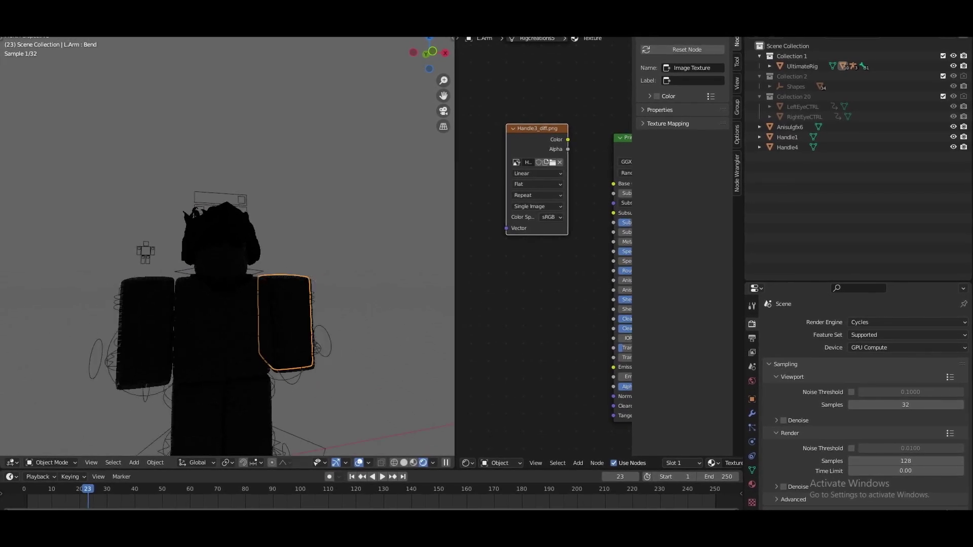
- Enable the Transparent film option in the Cycles render settings
middle_drag(358, 245, 355, 253)
middle_drag(235, 236, 231, 242)
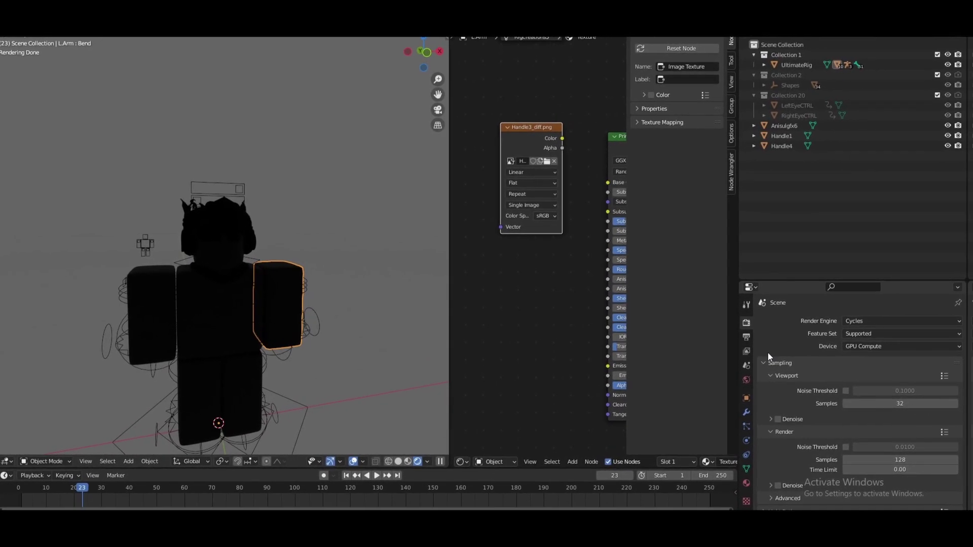
scroll(801, 420, down, 8)
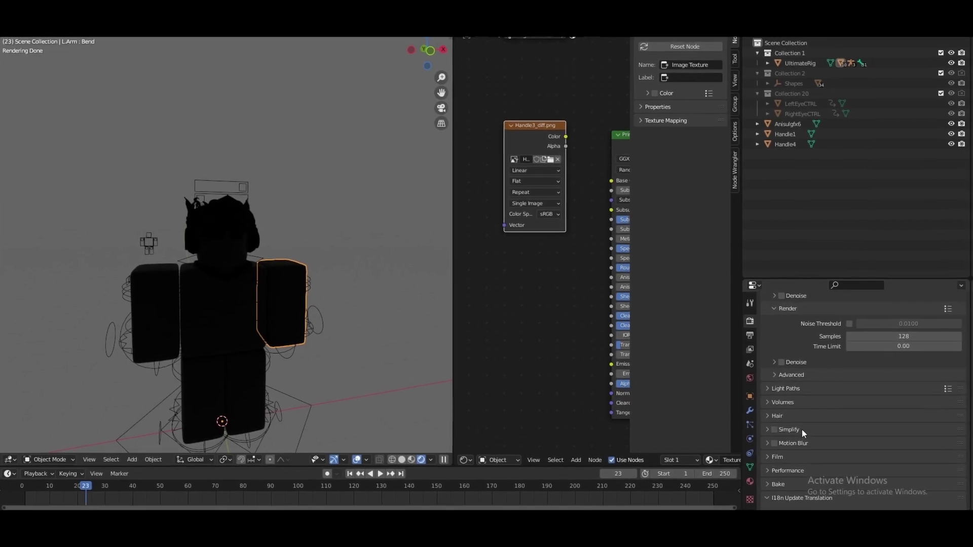
click(784, 490)
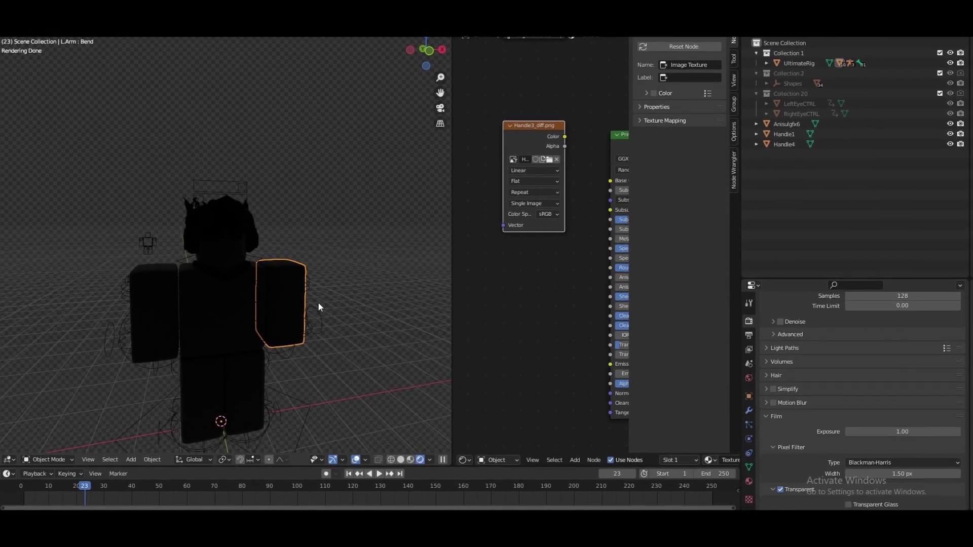
- Add a camera to the scene and align it to the current view
key(shift+a)
click(302, 330)
key(ctrl+alt+KP_0)
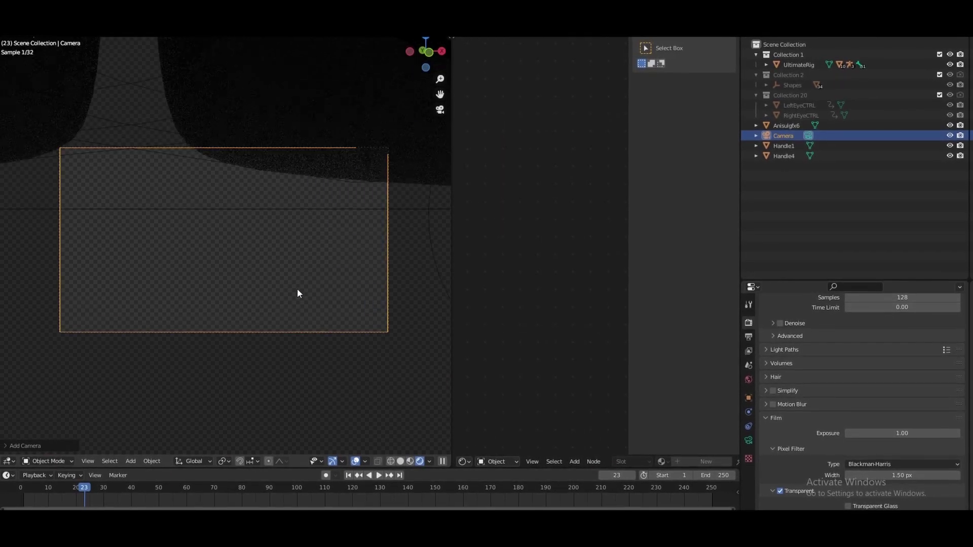
mouse_move(245, 272)
middle_down()
mouse_move(230, 205)
mouse_move(252, 272)
mouse_move(235, 266)
middle_up()
click(235, 266)
scroll(253, 266, up, 7)
- Reposition the camera so it frames the whole character from the front
shift+middle_drag(113, 187, 308, 234)
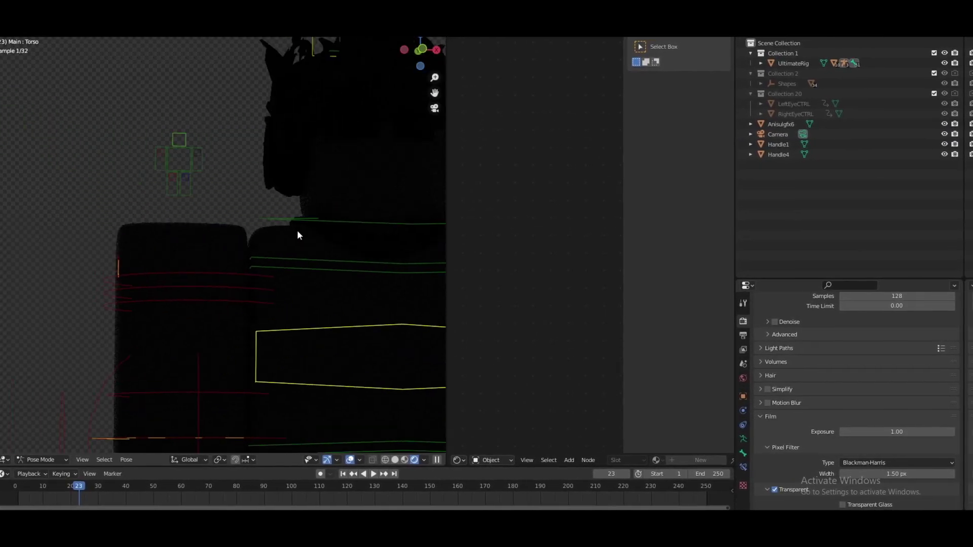
click(193, 180)
shift+click(183, 179)
key(g)
click(184, 236)
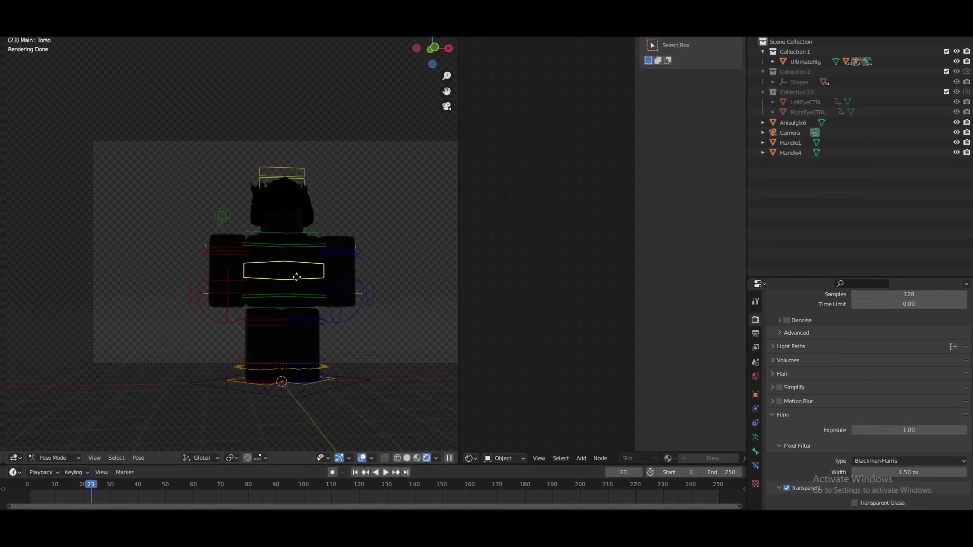
- Pose the rig in Pose Mode with the legs apart, both arms bent and the head turned, and return to Object Mode
click(296, 281)
shift+middle_drag(297, 281, 238, 265)
scroll(238, 265, up, 1)
click(267, 384)
key(g)
click(242, 271)
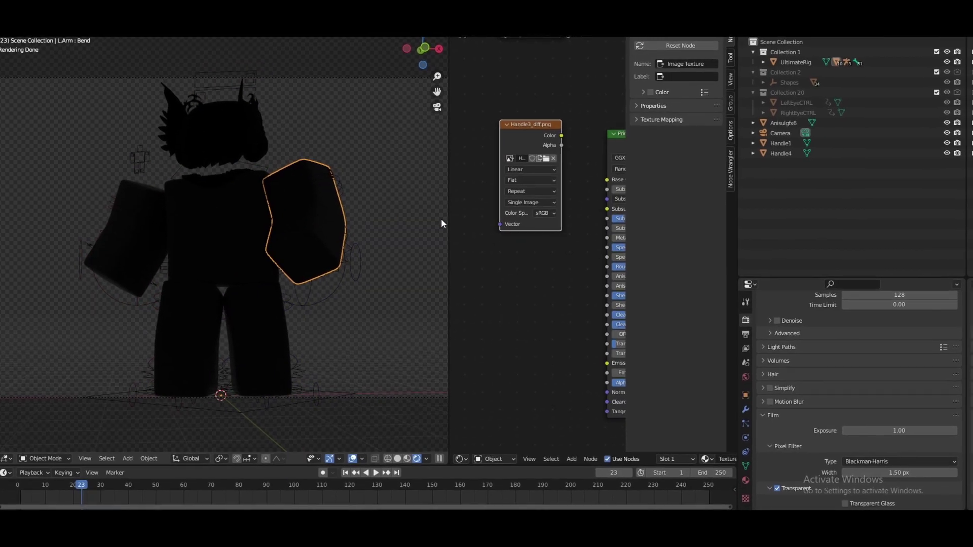
scroll(557, 243, up, 3)
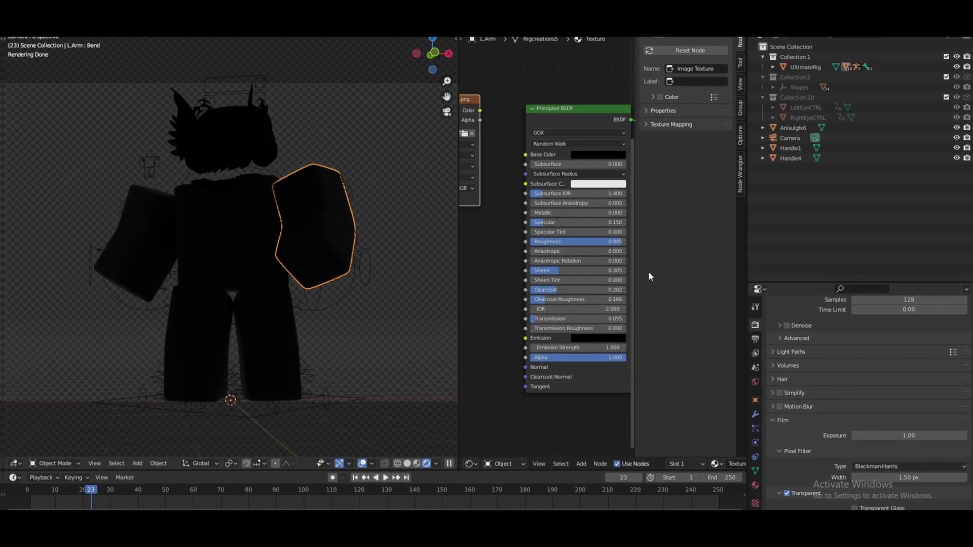
- Set the world surface color to pure black with a brightness value of 0
click(756, 380)
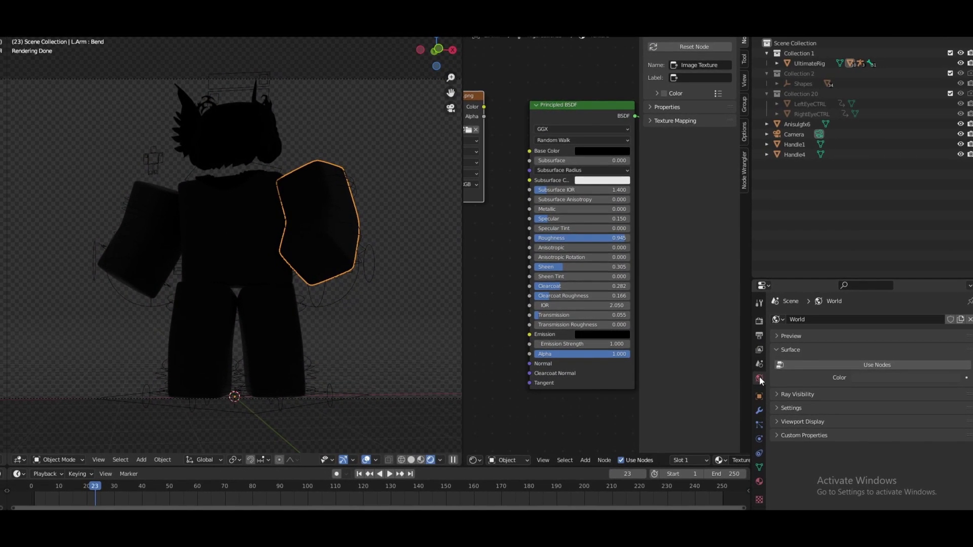
click(875, 379)
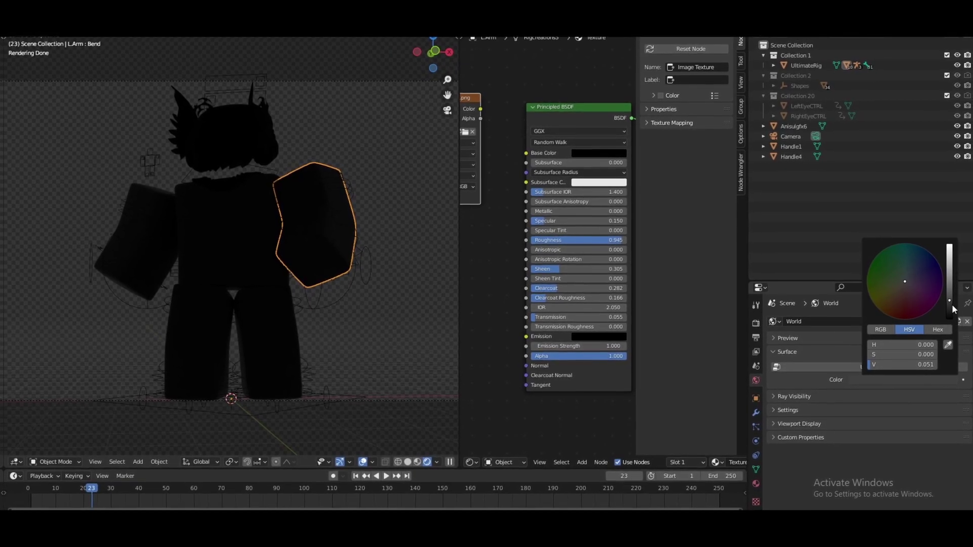
drag(951, 306, 949, 320)
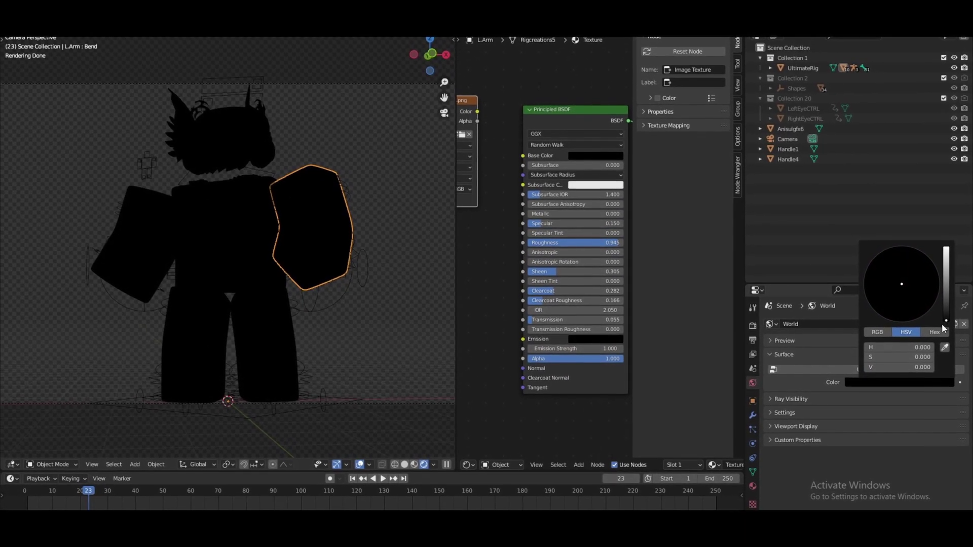
- Place the 3D cursor at the character's left leg, add an area light there and raise it along the Z axis
shift+right_click(287, 353)
key(shift+a)
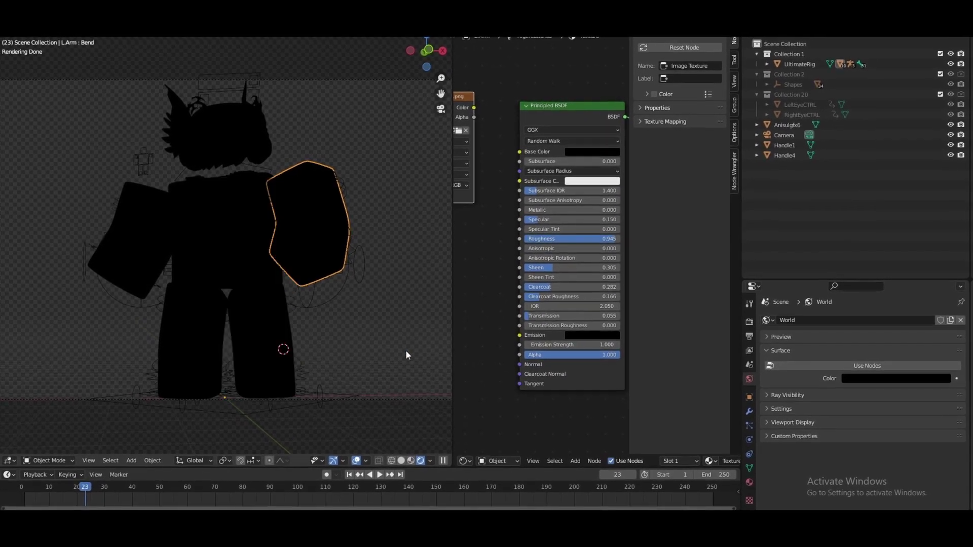
key(shift+a)
mouse_move(310, 346)
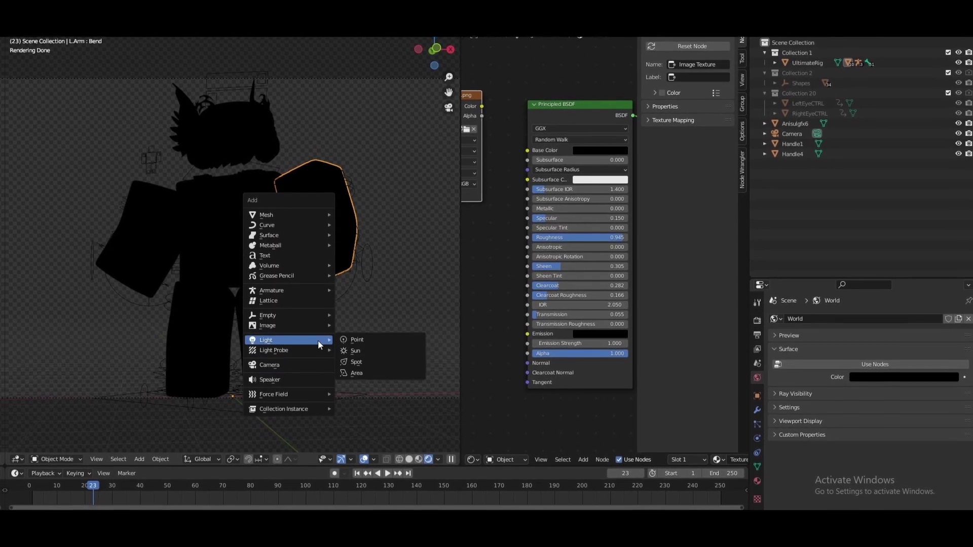
click(356, 372)
key(g)
key(z)
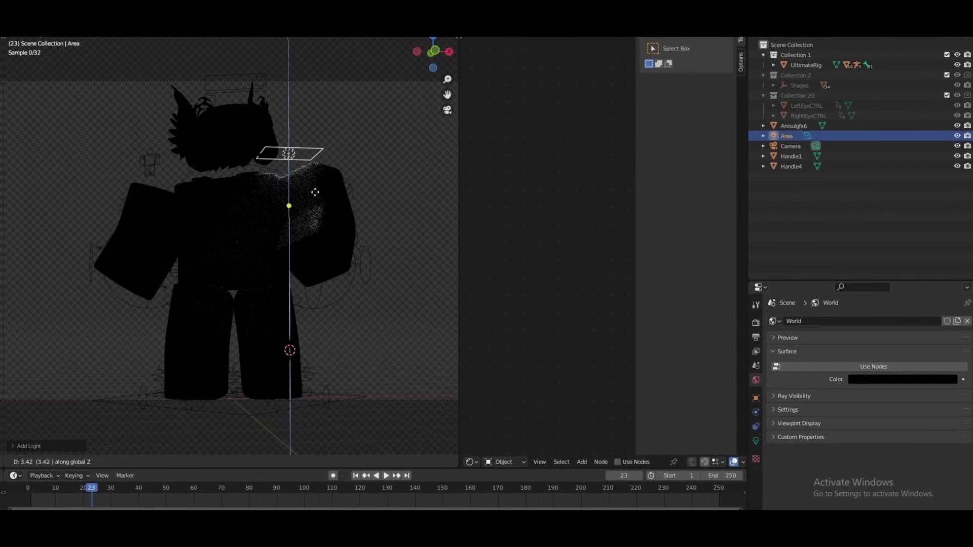
- Enlarge the area light, move it behind the character and rotate it to face the character's back
middle_drag(292, 133, 267, 171)
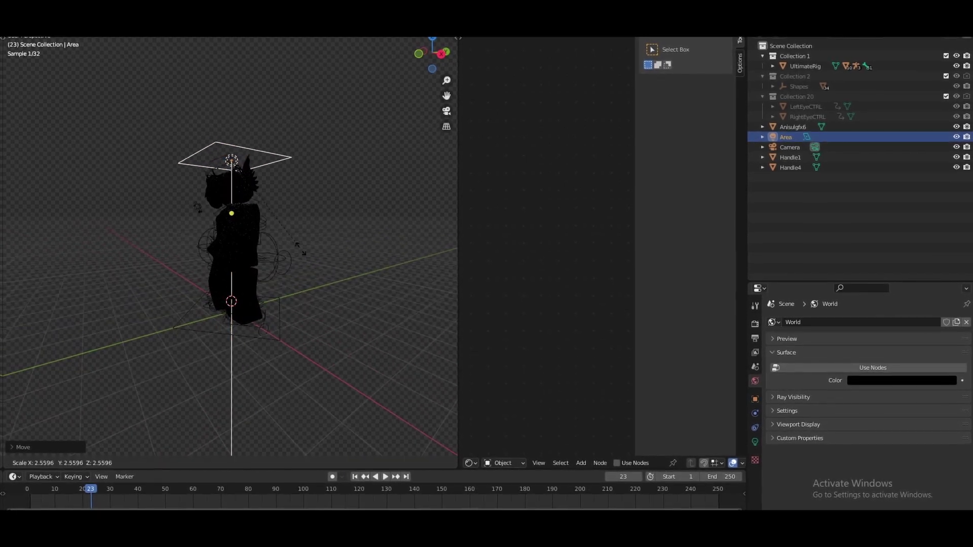
key(r)
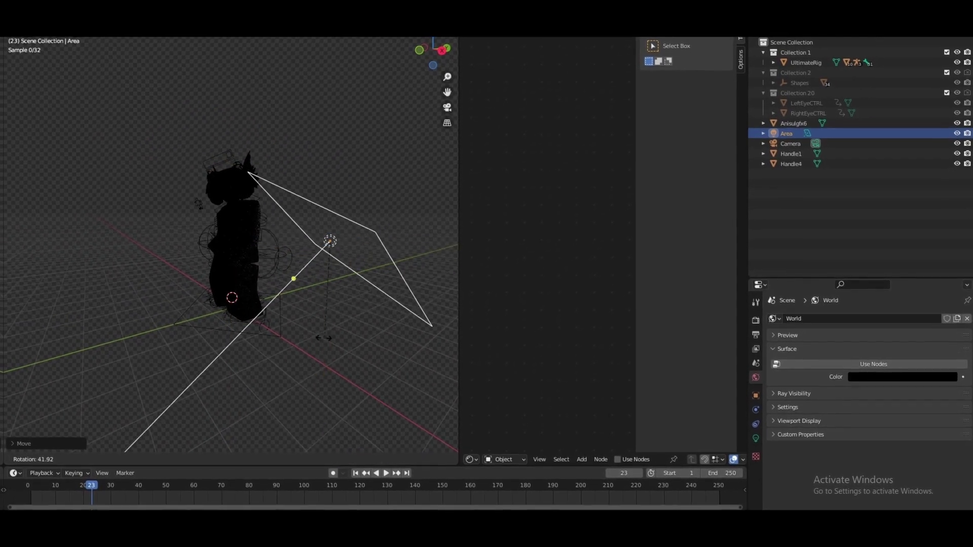
click(214, 330)
middle_drag(215, 330, 176, 312)
key(g)
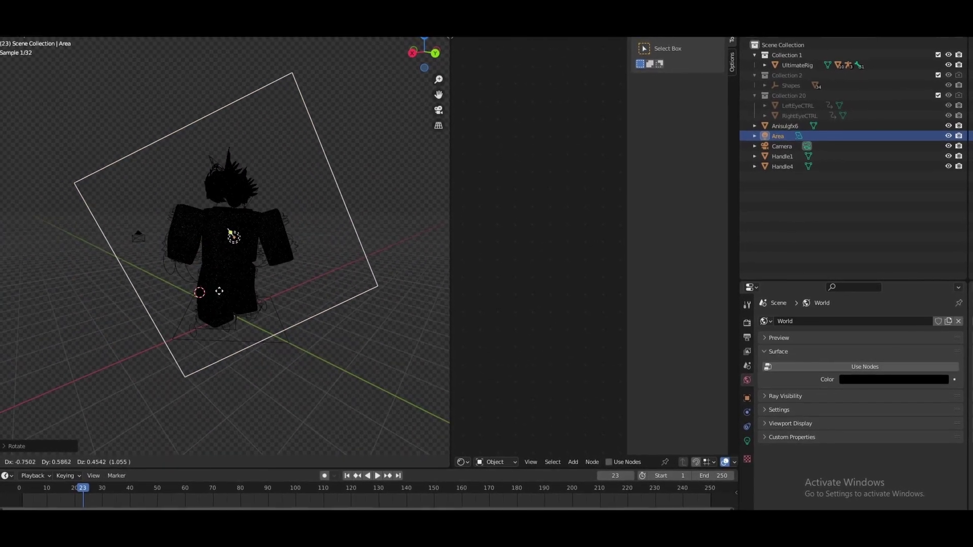
- Set the area light's power to about 784.2 and shift the light sideways in the camera view
click(747, 442)
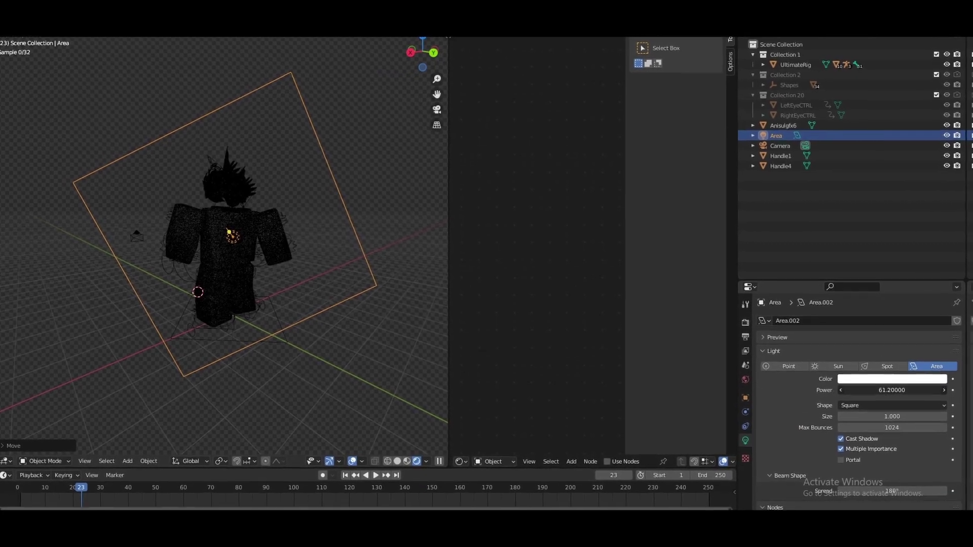
drag(871, 391, 942, 391)
key(KP_0)
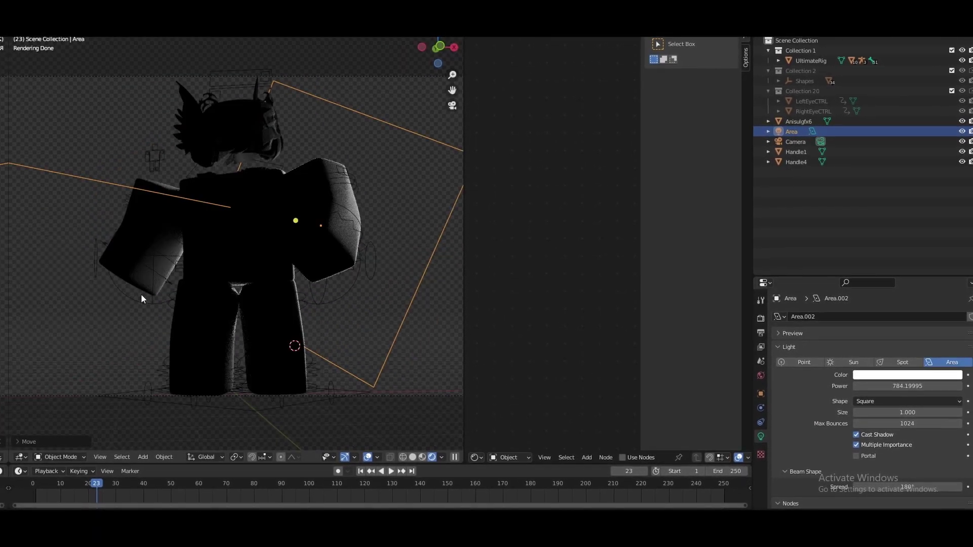
key(g)
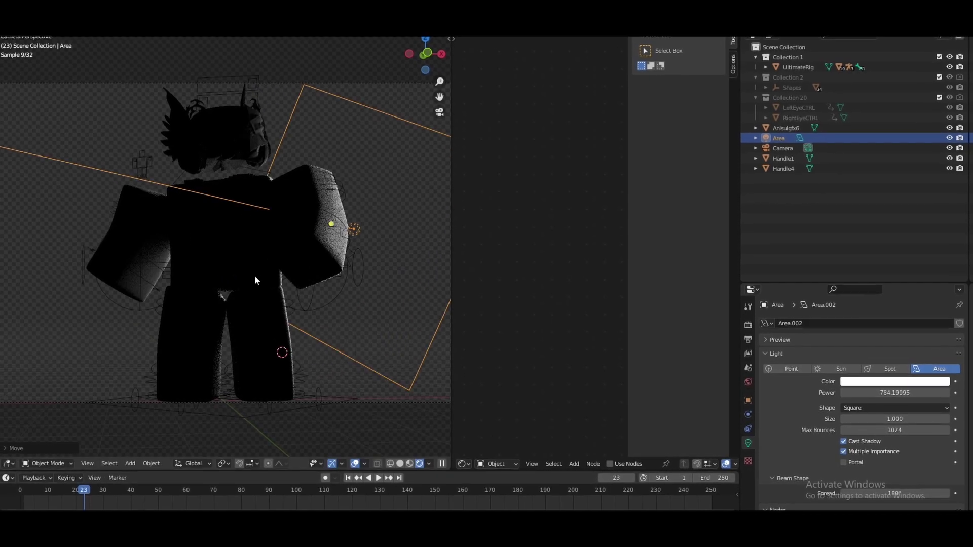
- Finish positioning the area light behind the character and set its color to a fully saturated blue with hue 0.637
click(190, 277)
click(893, 379)
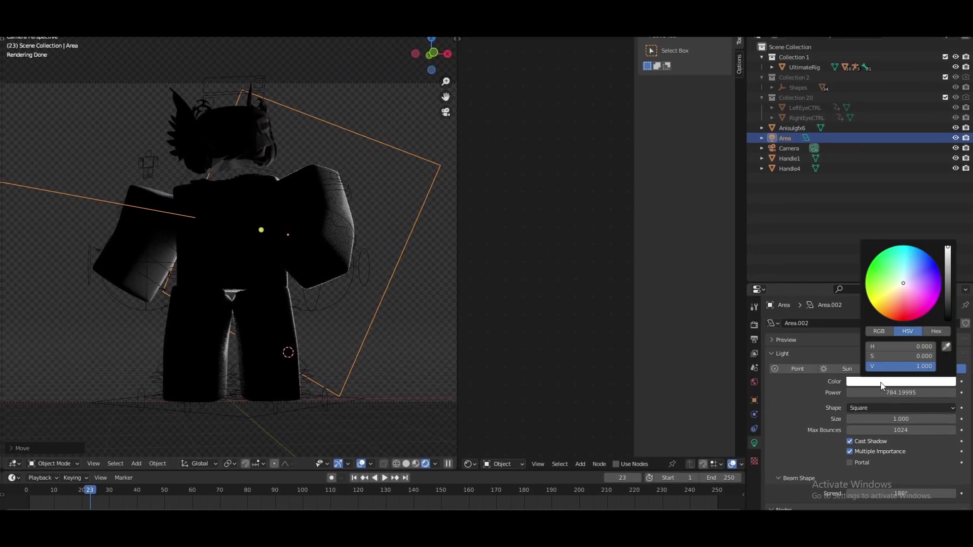
mouse_move(924, 293)
mouse_down()
mouse_move(941, 276)
mouse_move(921, 251)
mouse_up()
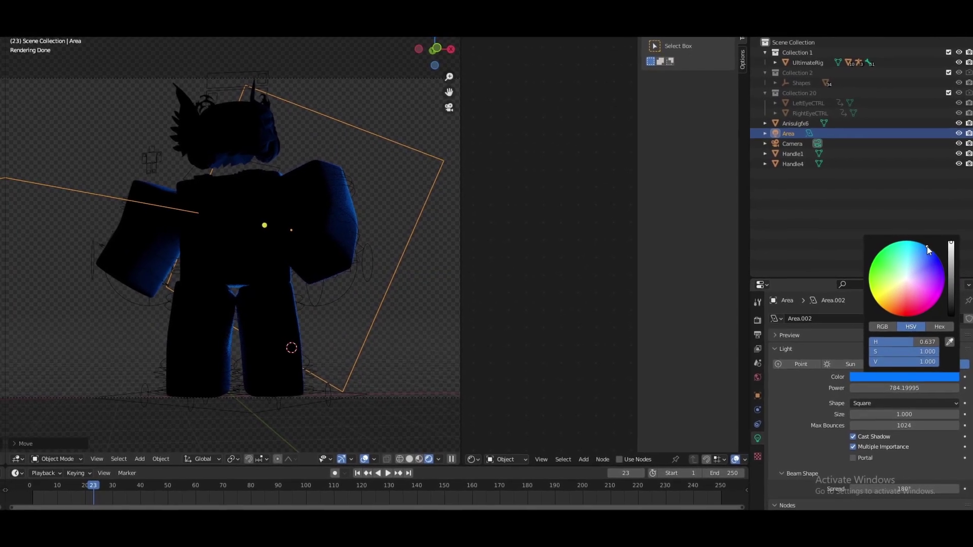
- Duplicate the blue area light, rotate the copy and move it behind the character's opposite side to light the other arm
key(shift+d)
click(84, 308)
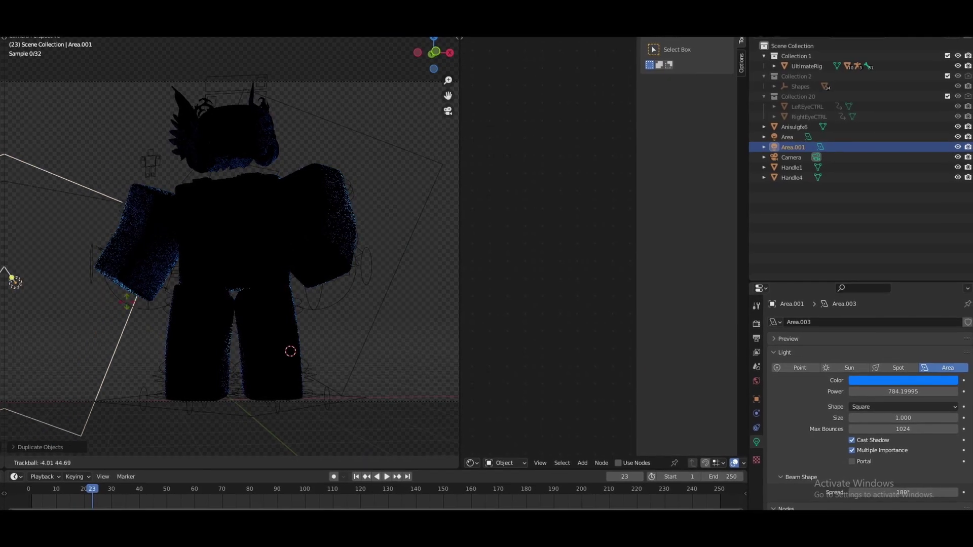
middle_drag(152, 274, 298, 291)
key(g)
click(306, 316)
key(g)
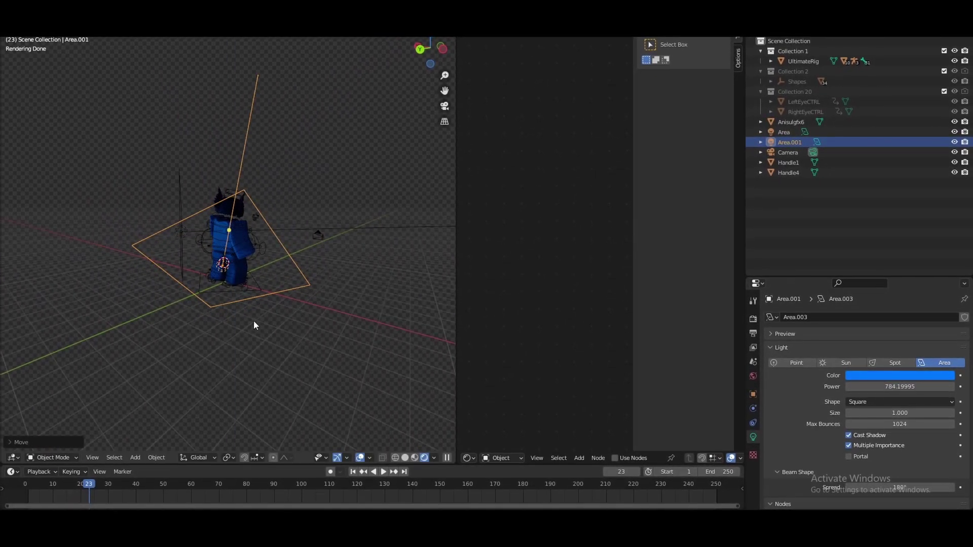
middle_drag(248, 320, 281, 327)
key(KP_0)
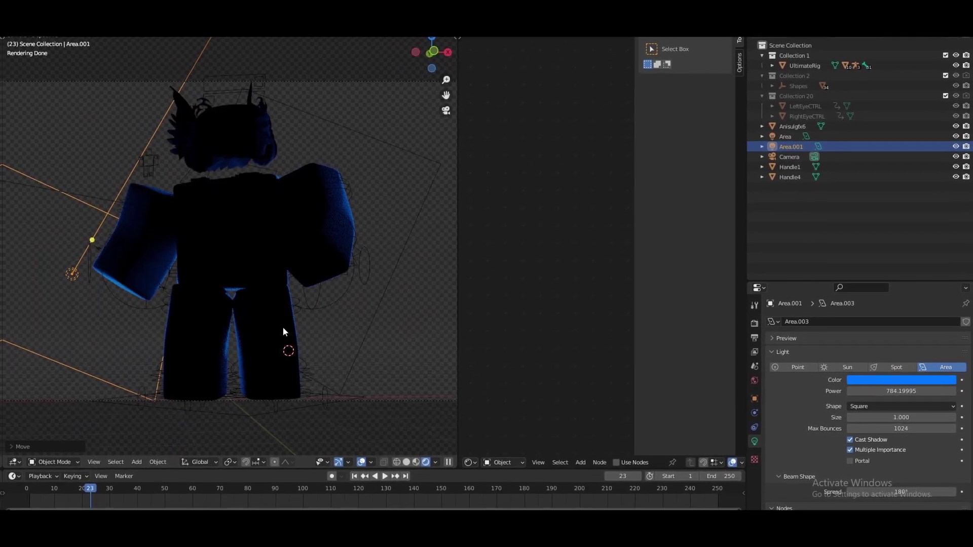
scroll(279, 324, up, 4)
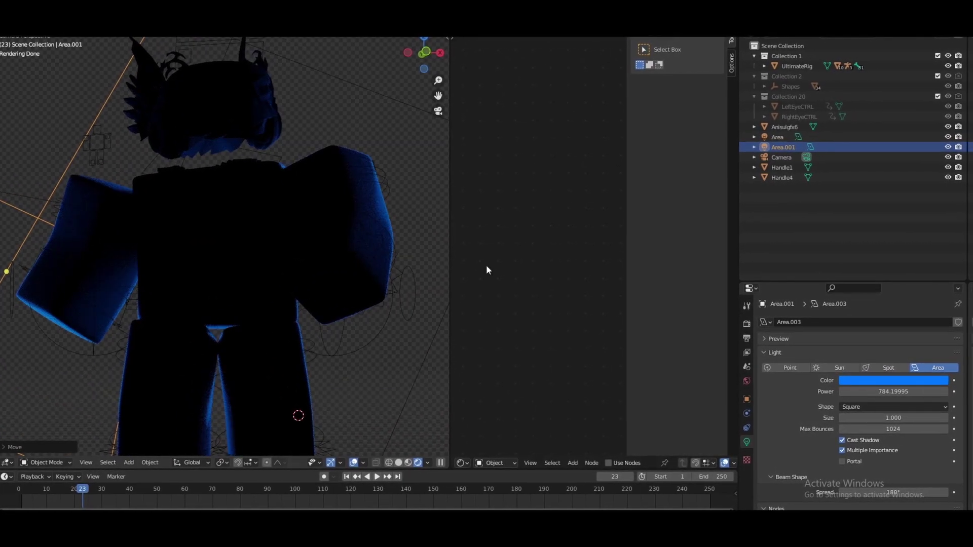
- Set the scene's color management view transform to Raw in the render settings
click(748, 323)
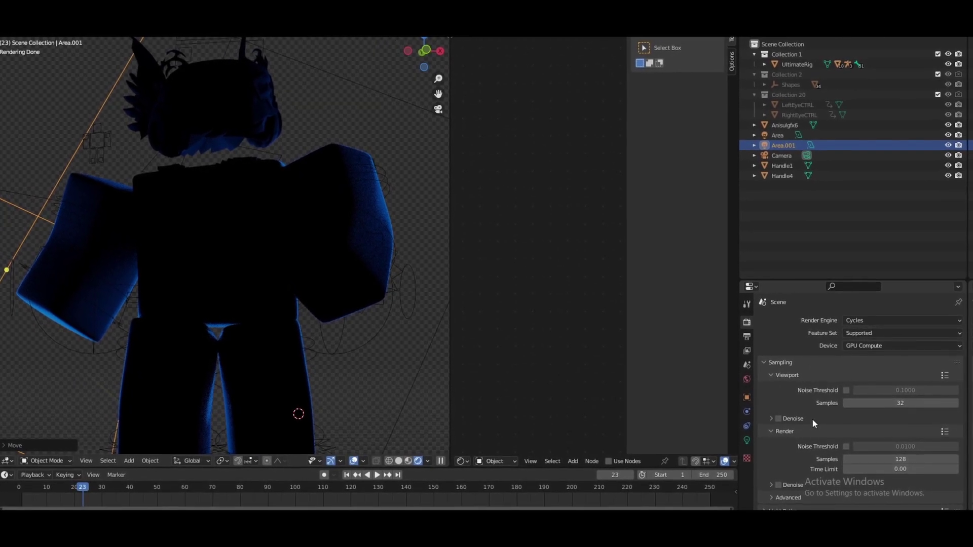
scroll(817, 423, down, 7)
scroll(800, 363, down, 10)
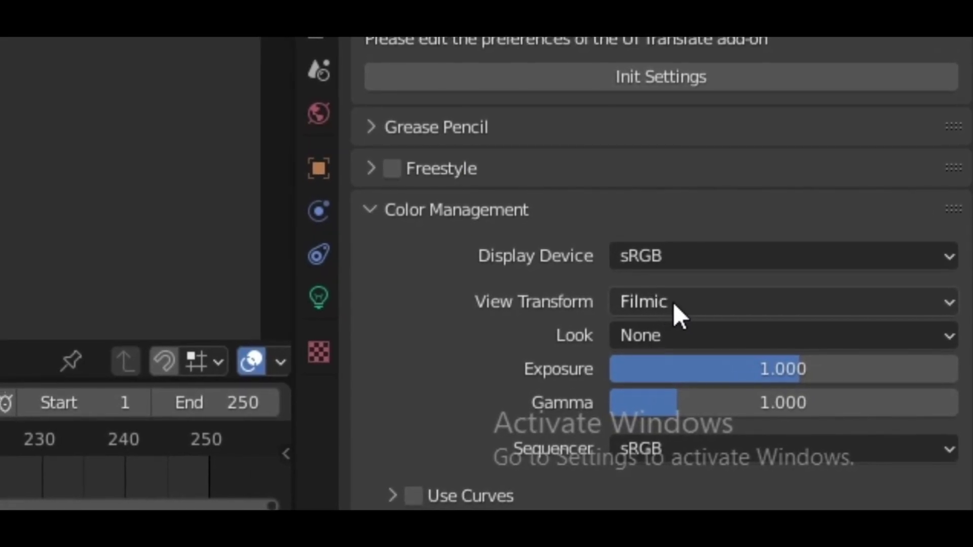
click(872, 444)
click(673, 303)
click(675, 306)
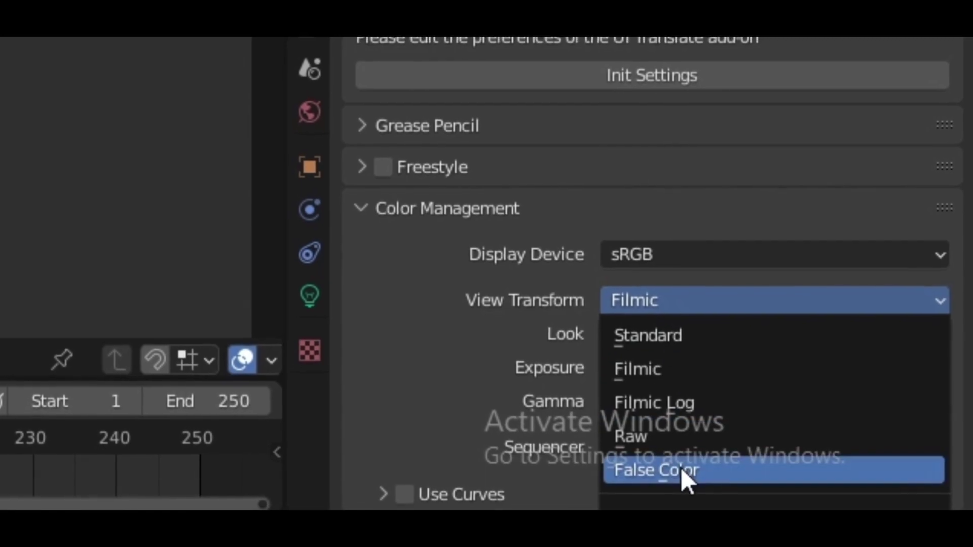
click(686, 439)
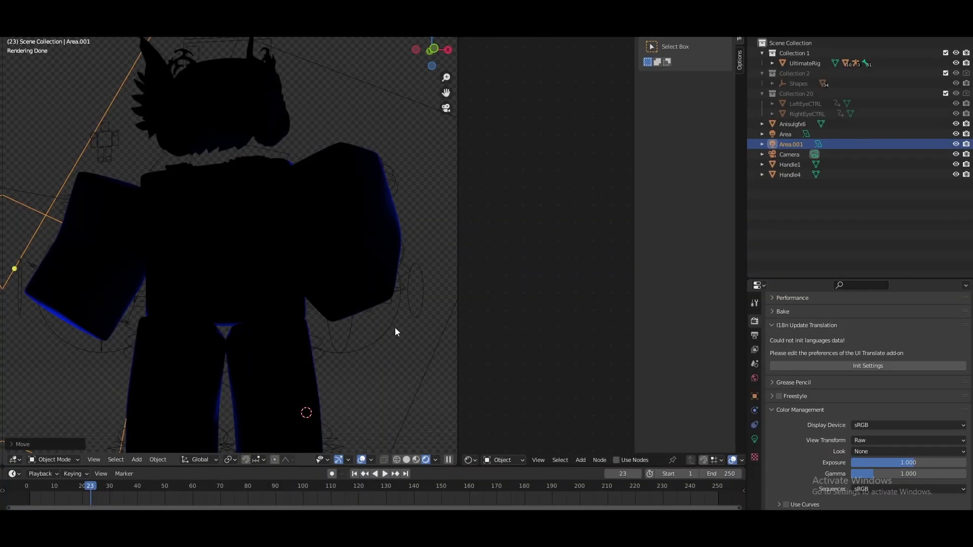
- Raise the color management exposure and gamma to 1.957 and frame the whole camera view without overlays
scroll(354, 313, down, 2)
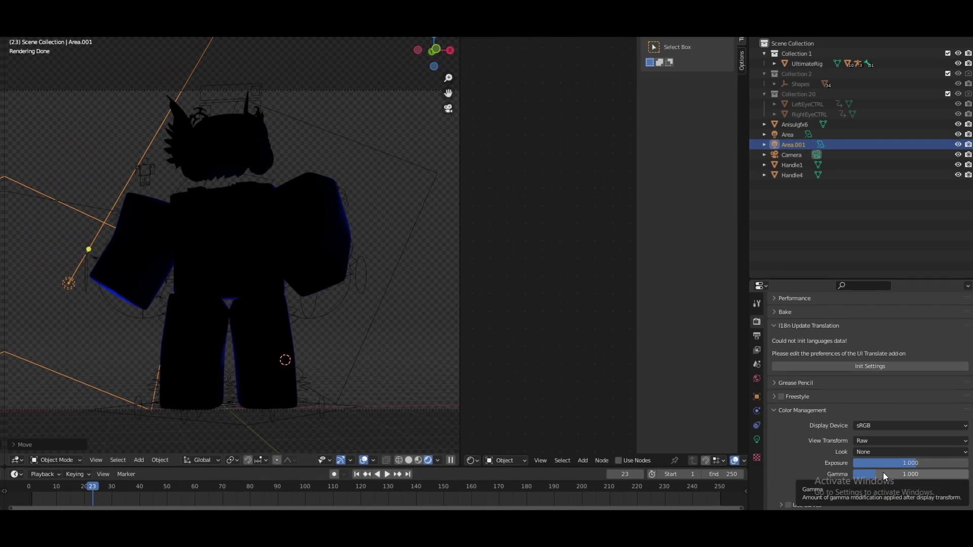
mouse_move(882, 473)
mouse_down()
mouse_move(914, 472)
mouse_move(898, 462)
mouse_move(918, 463)
mouse_move(875, 474)
mouse_move(895, 471)
mouse_up()
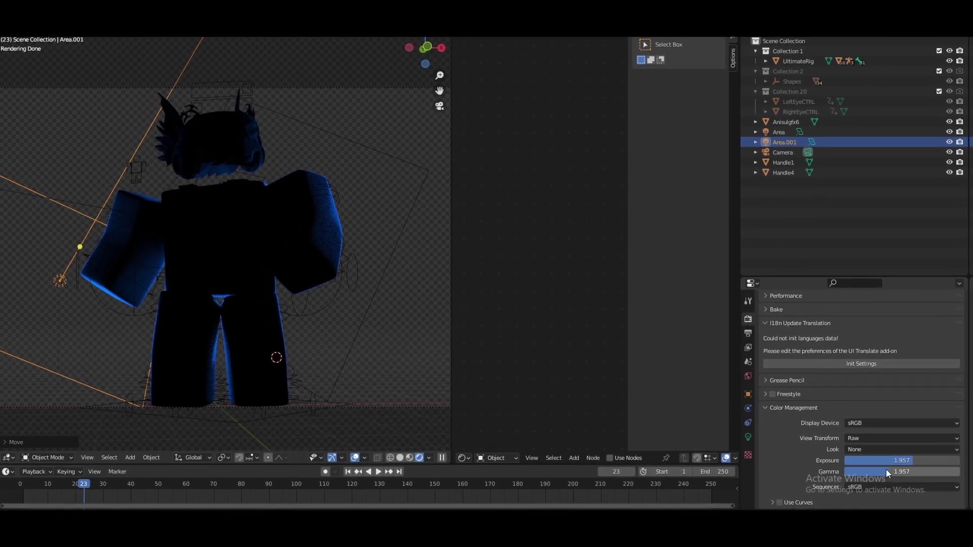
click(380, 271)
key(KP_0)
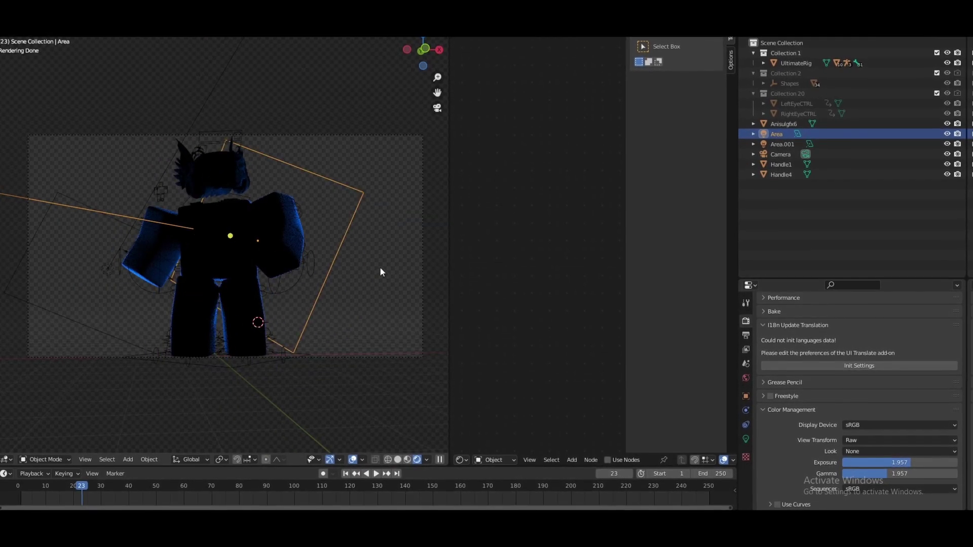
key(Home)
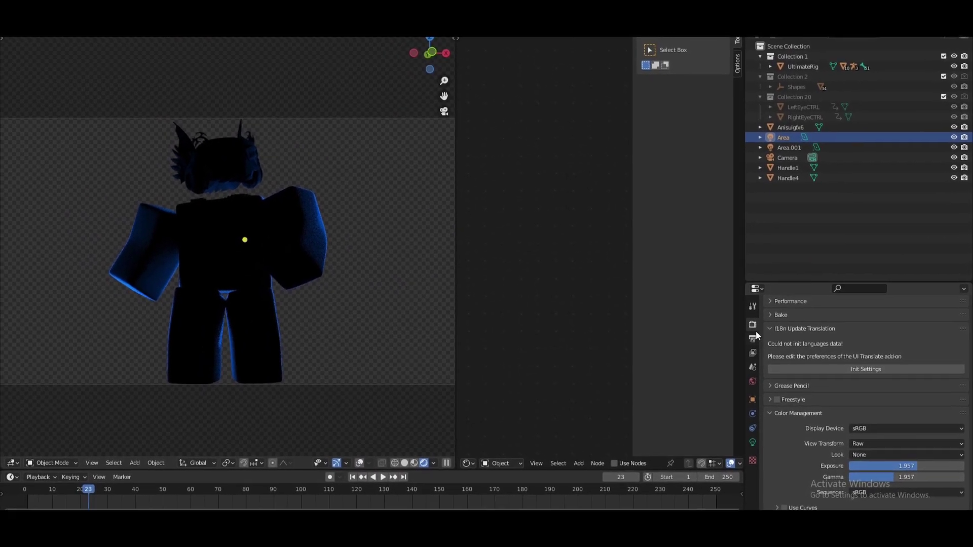
- Enable denoising for the final render and choose OptiX as the denoiser
scroll(835, 379, up, 12)
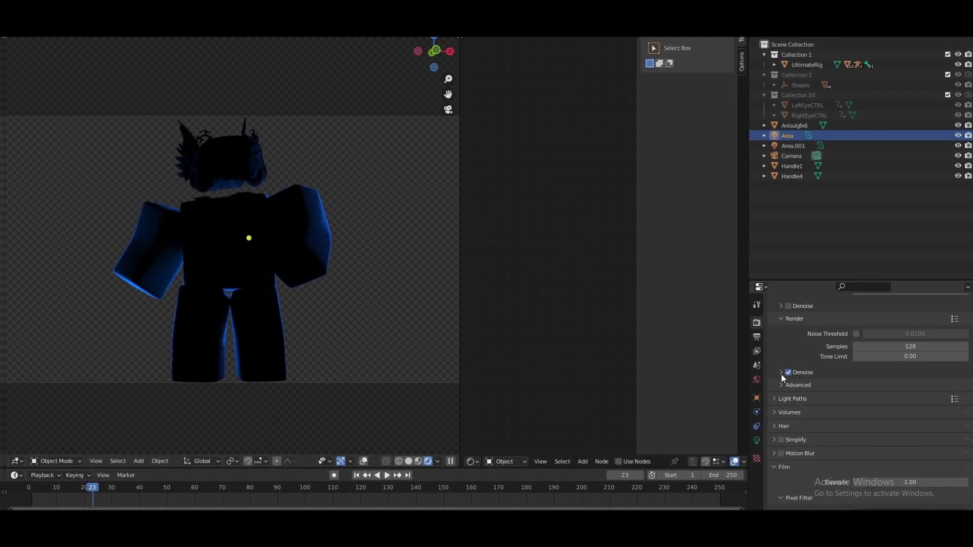
click(780, 373)
click(787, 373)
click(876, 389)
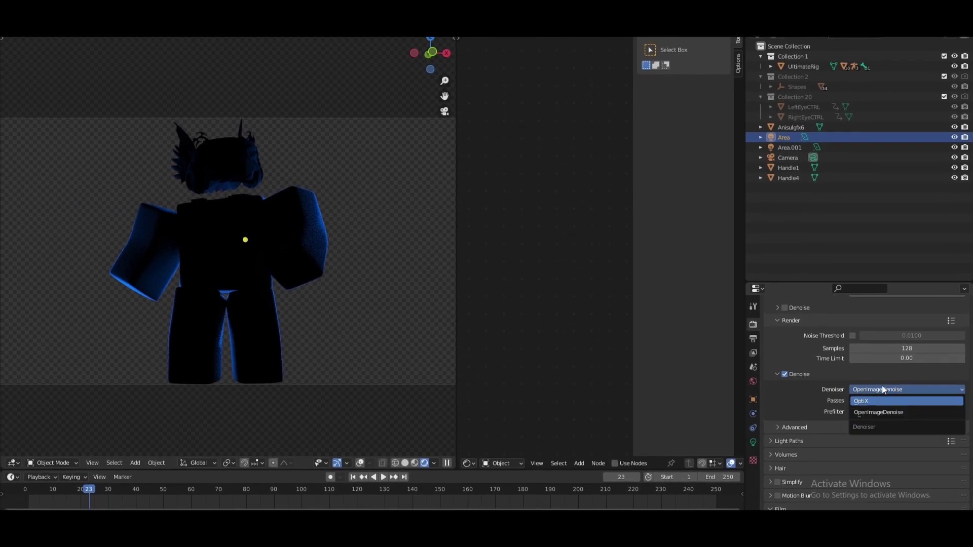
click(879, 384)
click(868, 392)
click(869, 400)
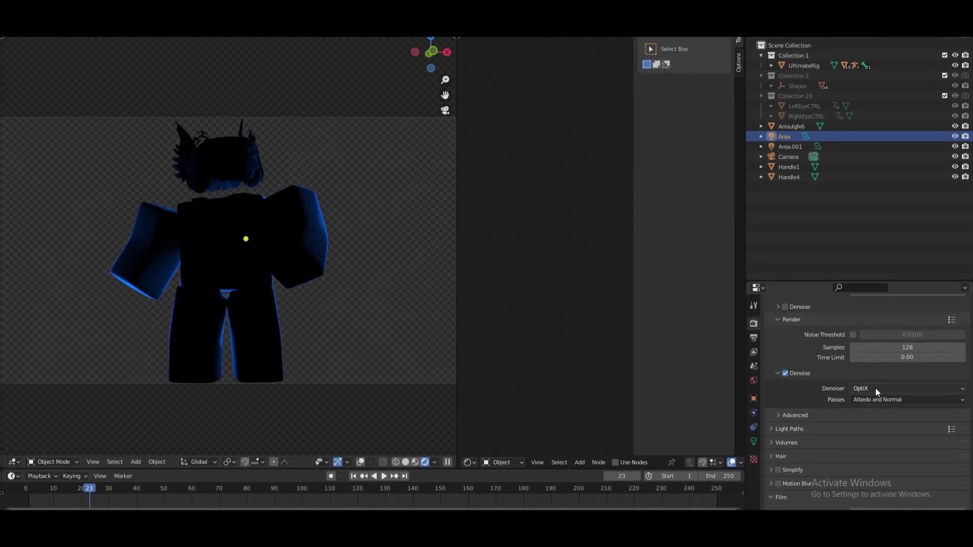
- Set the final render's sample count to 1000
scroll(828, 403, up, 5)
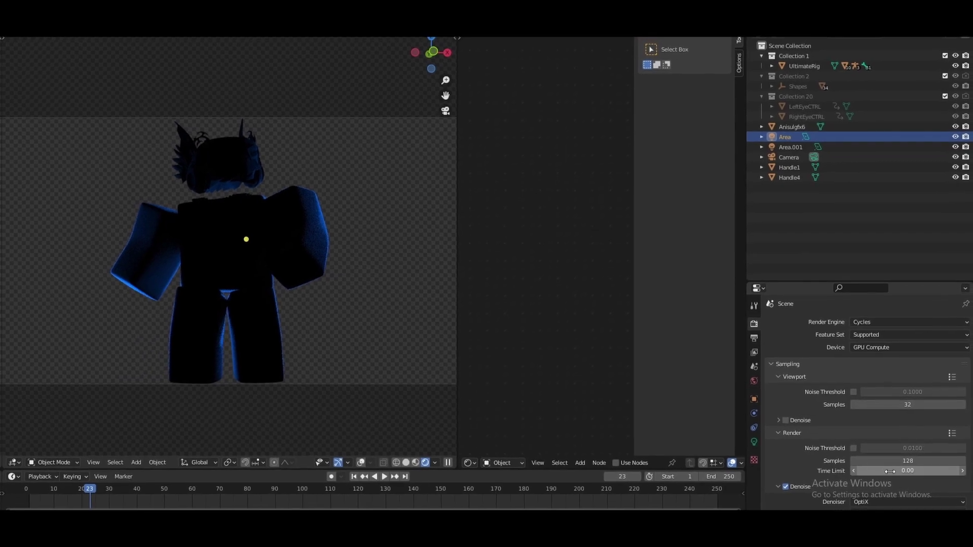
double_click(897, 460)
text(1000)
key(Return)
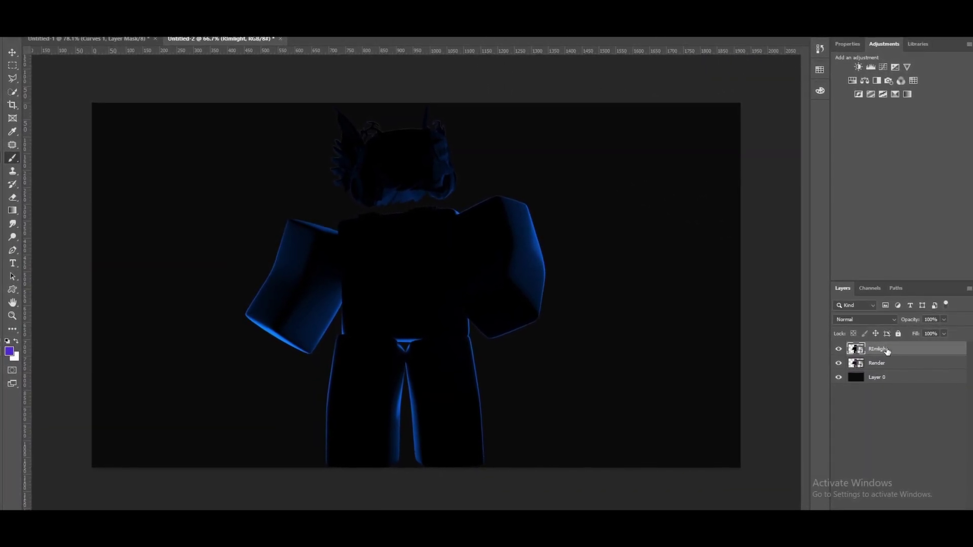
- In Photoshop, toggle the RImlight layer's visibility to compare it with the Render layer underneath
click(842, 351)
click(843, 350)
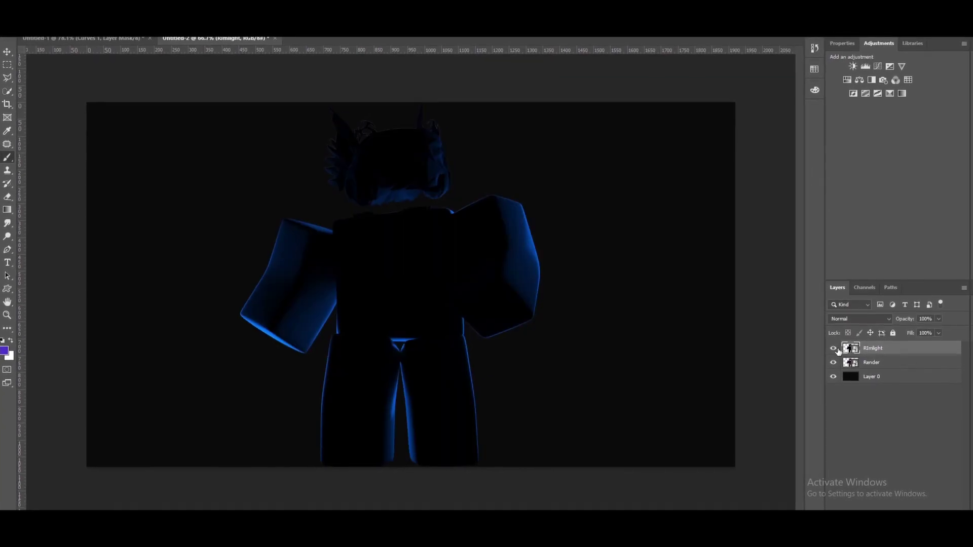
click(835, 355)
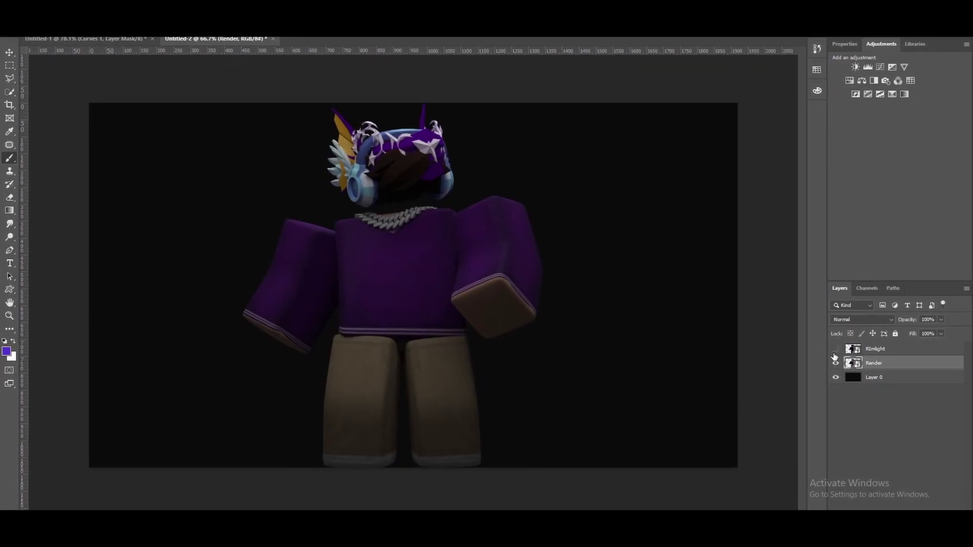
click(840, 347)
- Set the RImlight layer's blending mode to Color Dodge
click(883, 349)
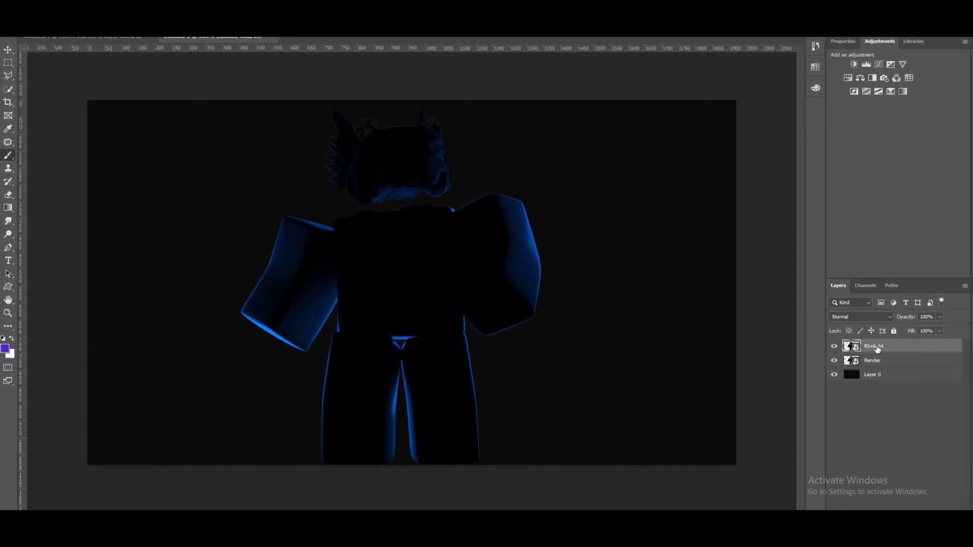
click(867, 315)
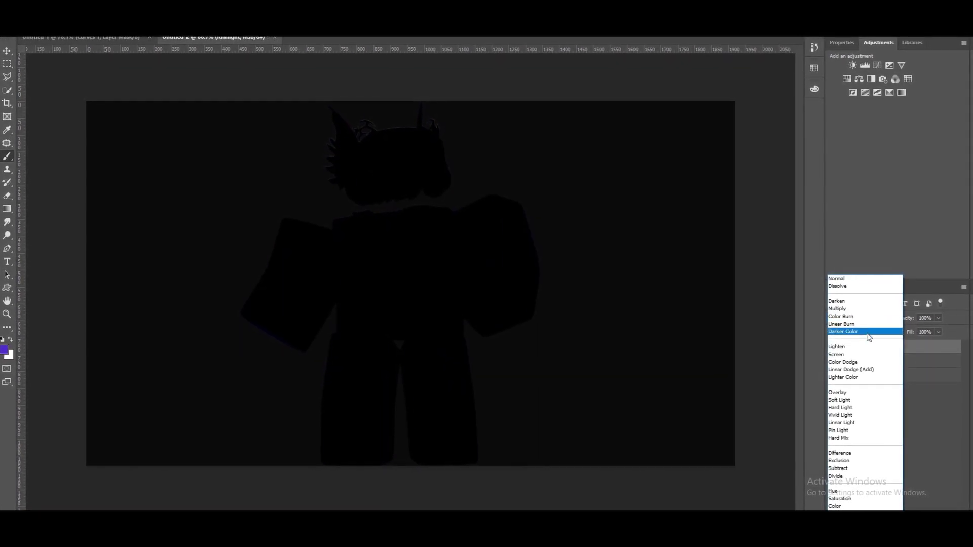
click(864, 362)
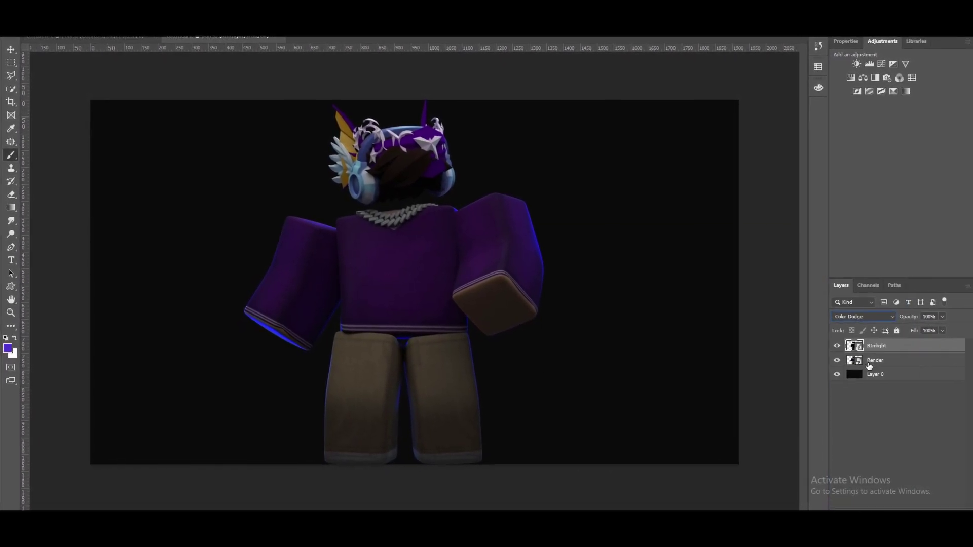
- Apply a Hue/Saturation adjustment with hue -167 to the RImlight layer and duplicate the layer
key(ctrl+u)
drag(456, 103, 609, 100)
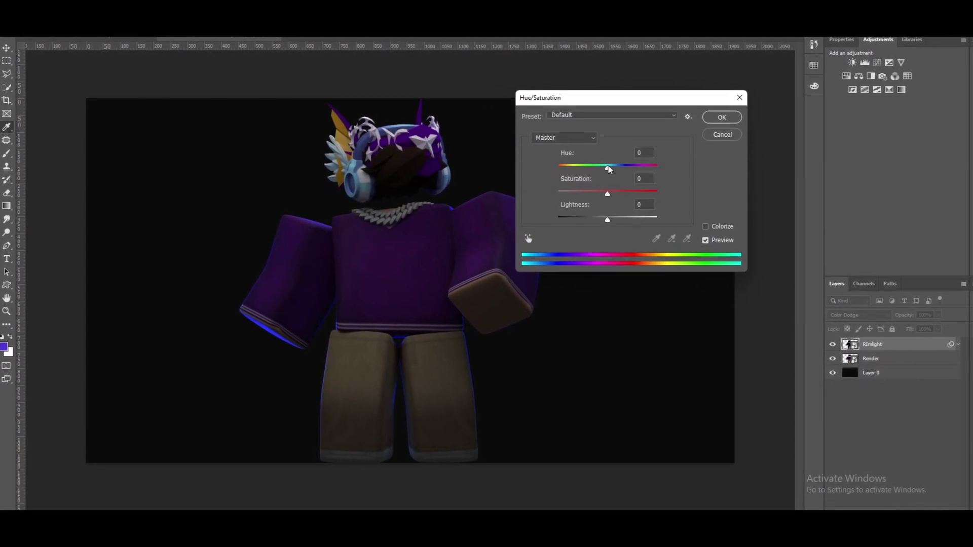
drag(608, 170, 638, 169)
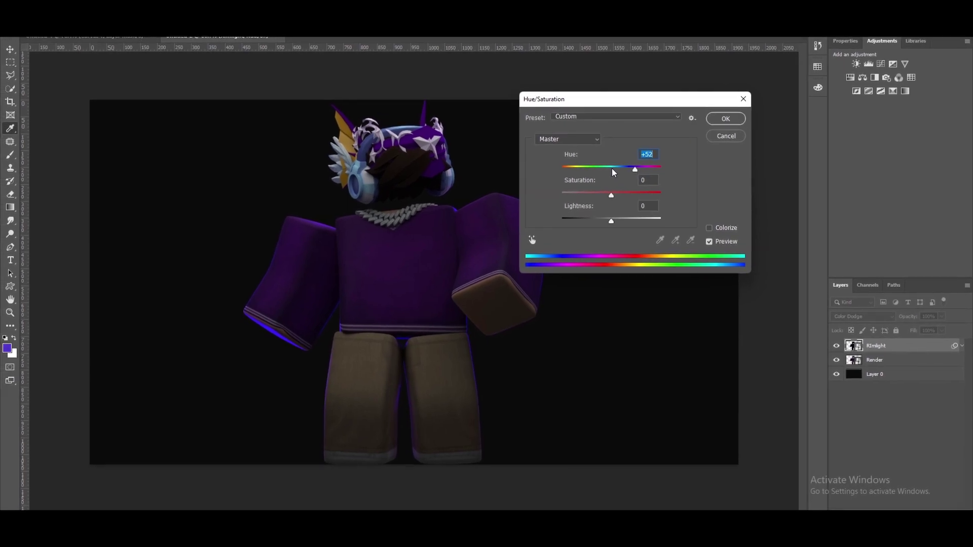
drag(614, 174, 562, 170)
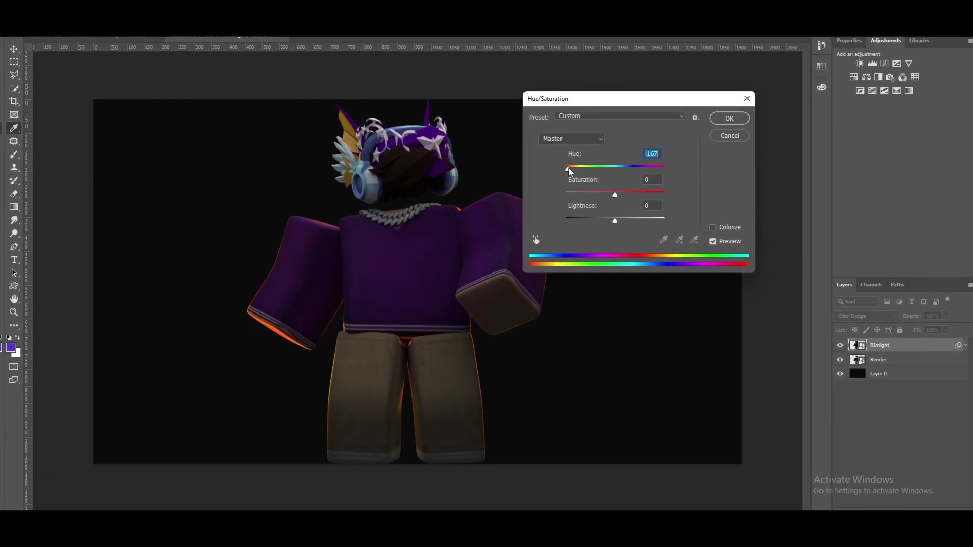
click(725, 123)
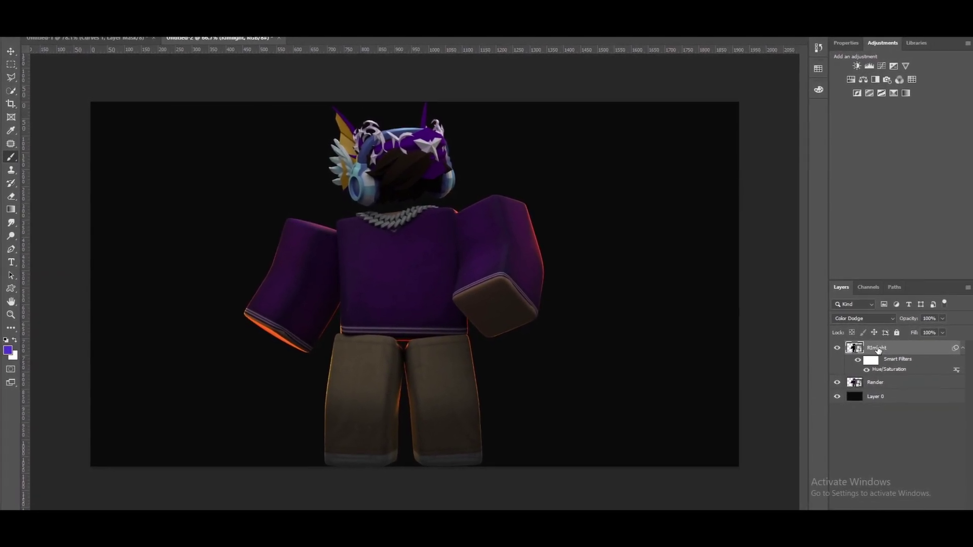
key(ctrl+j)
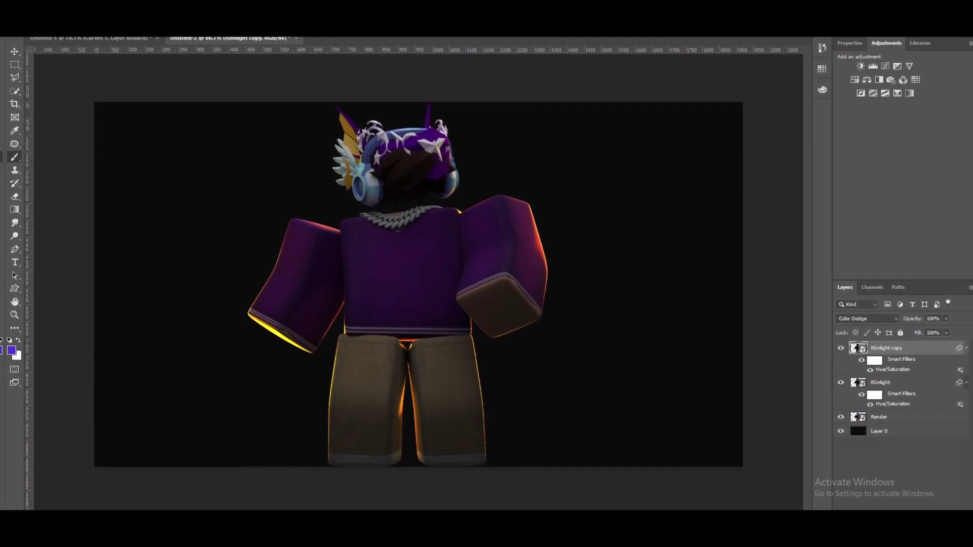
- Add a new empty layer above the Render layer and clip it to that layer
click(892, 417)
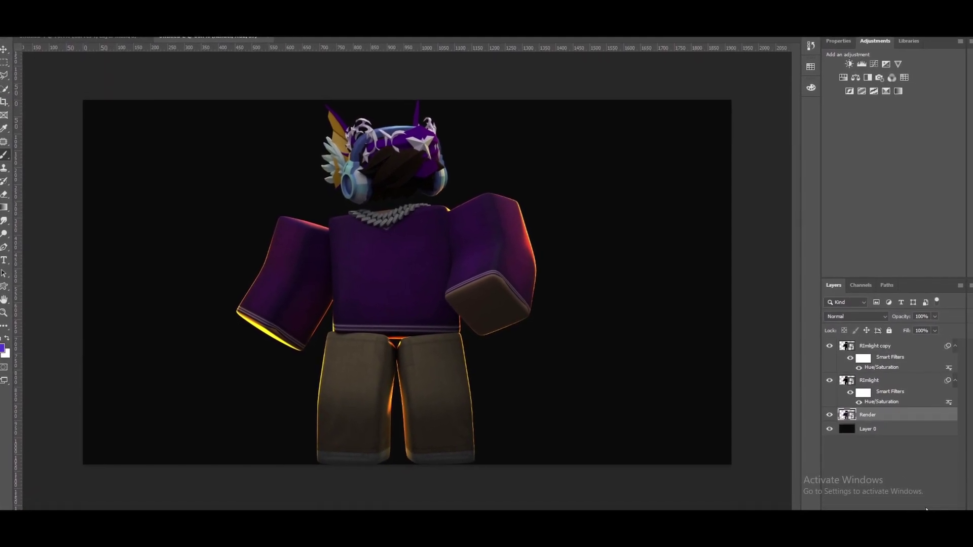
key(ctrl+shift+alt+n)
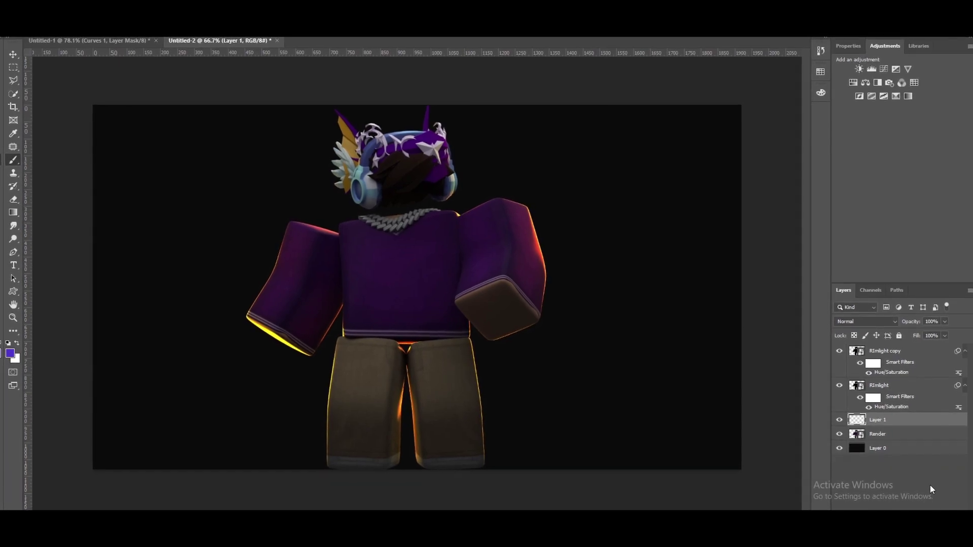
right_click(892, 418)
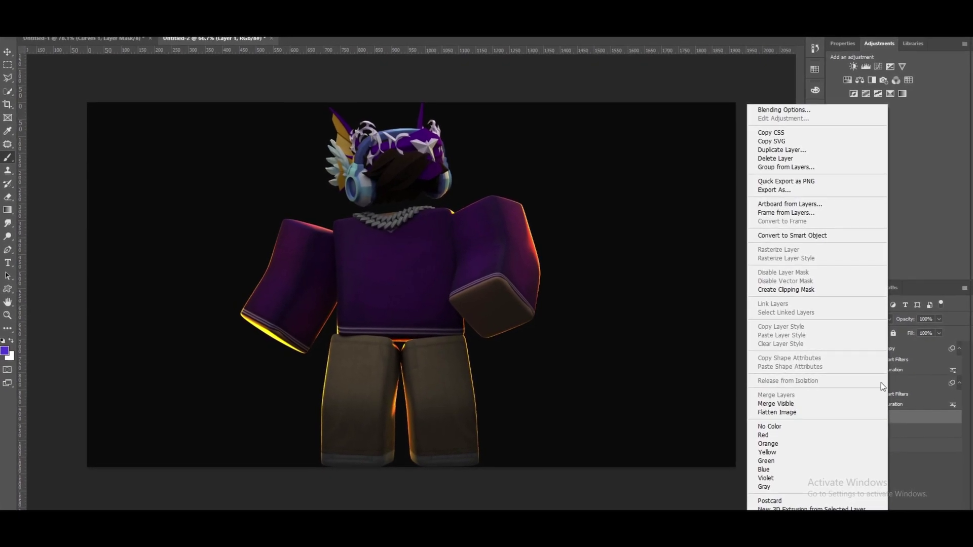
click(840, 289)
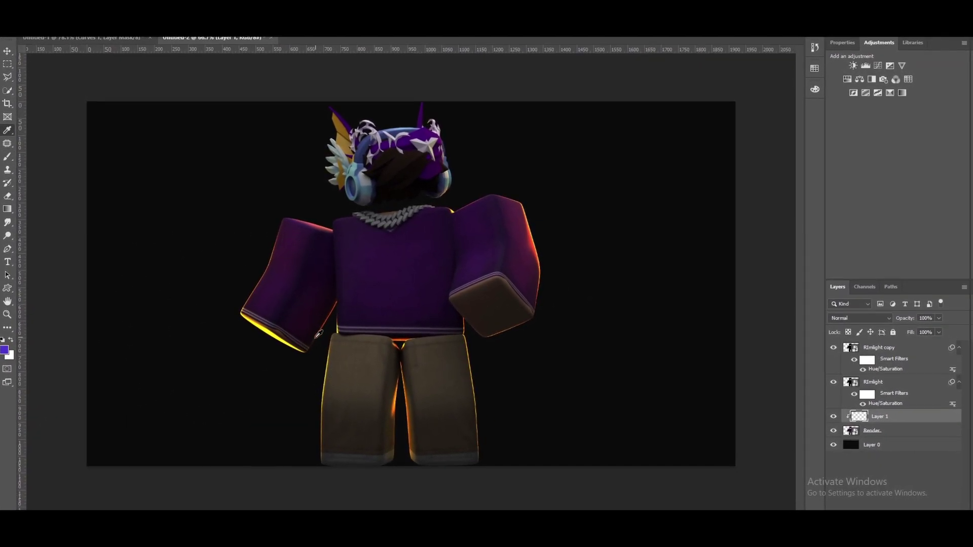
- Sample orange from the rim light and paint it around the character's edges on the clipped layer with a 700 px Soft Round brush
alt+drag(315, 302, 335, 311)
alt+click(396, 343)
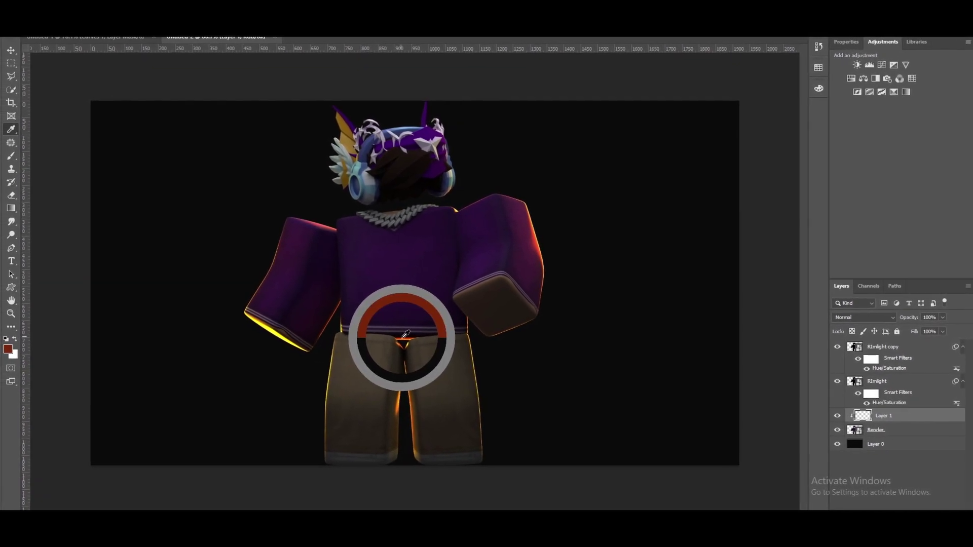
mouse_move(535, 217)
alt+mouse_down()
mouse_move(514, 214)
mouse_move(527, 223)
alt+mouse_up()
right_click(506, 172)
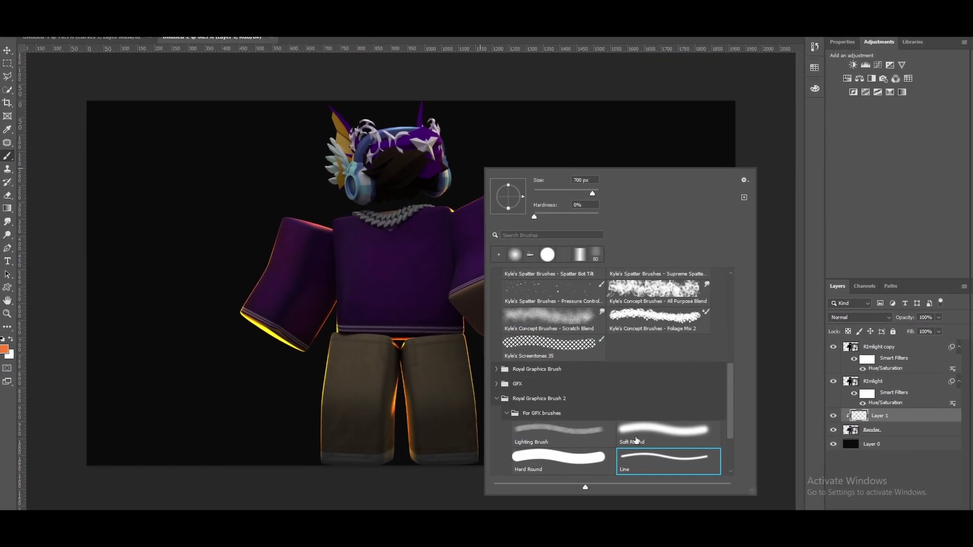
scroll(568, 345, up, 10)
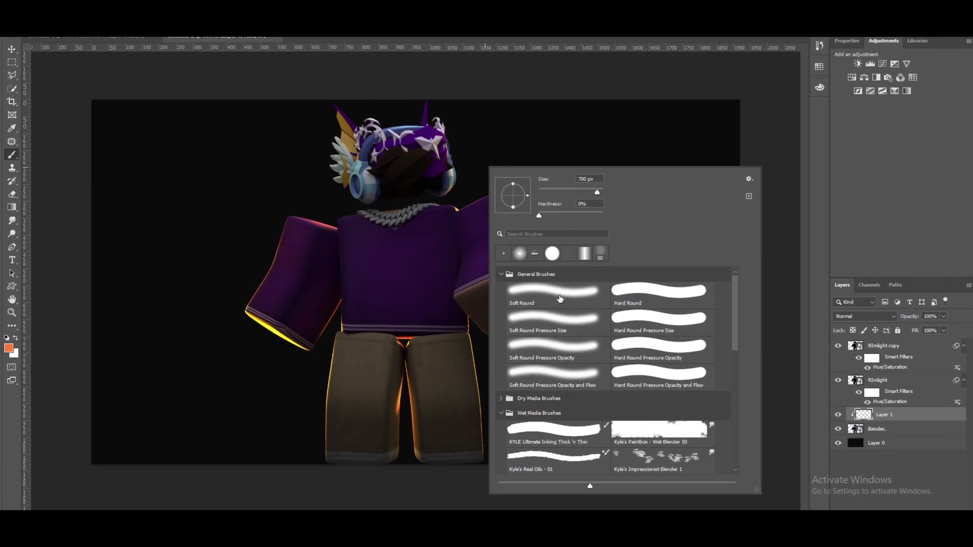
click(881, 416)
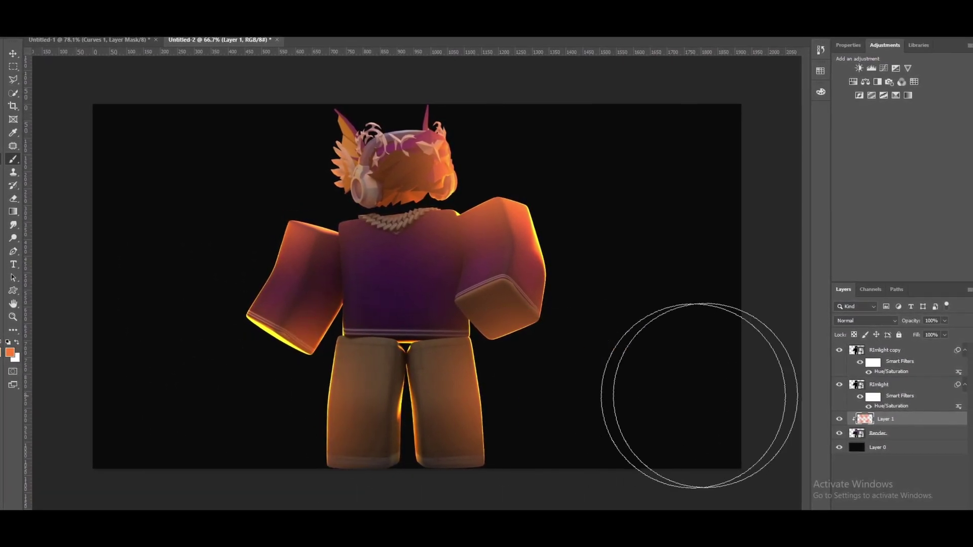
- Set the painted glow layer's blending mode to Screen and lower its fill
click(878, 324)
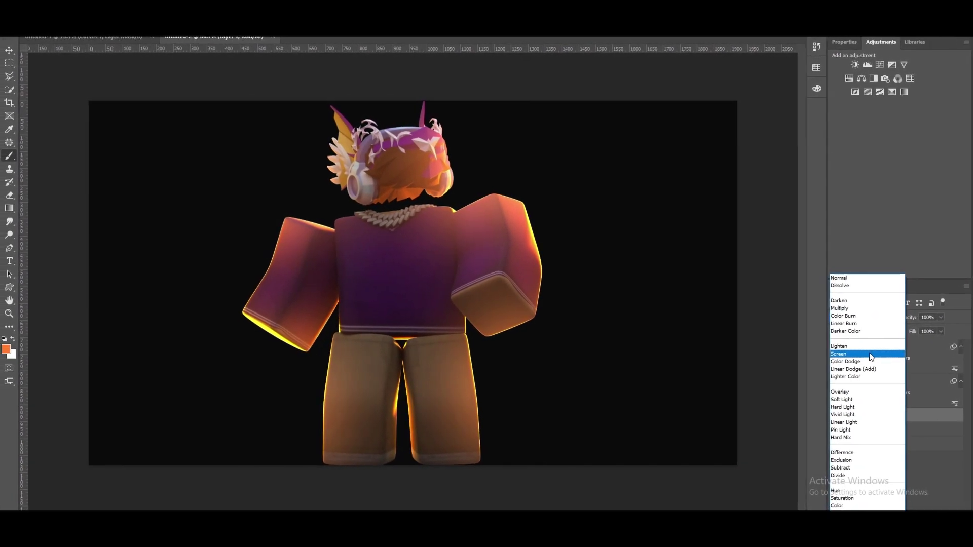
click(863, 354)
click(942, 328)
drag(942, 342, 920, 331)
click(940, 317)
- Duplicate the RImlight copy layer and rasterize the duplicate
click(878, 343)
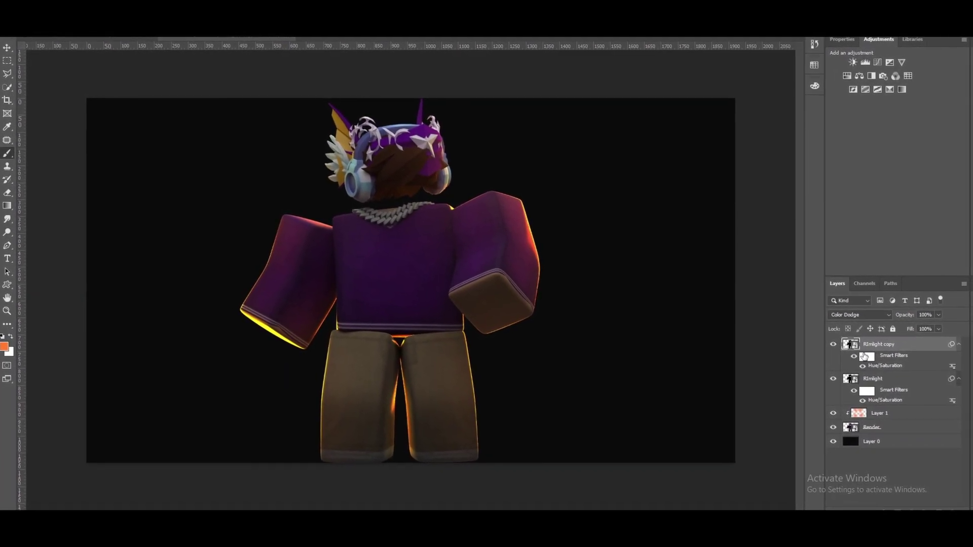
key(ctrl+j)
right_click(884, 354)
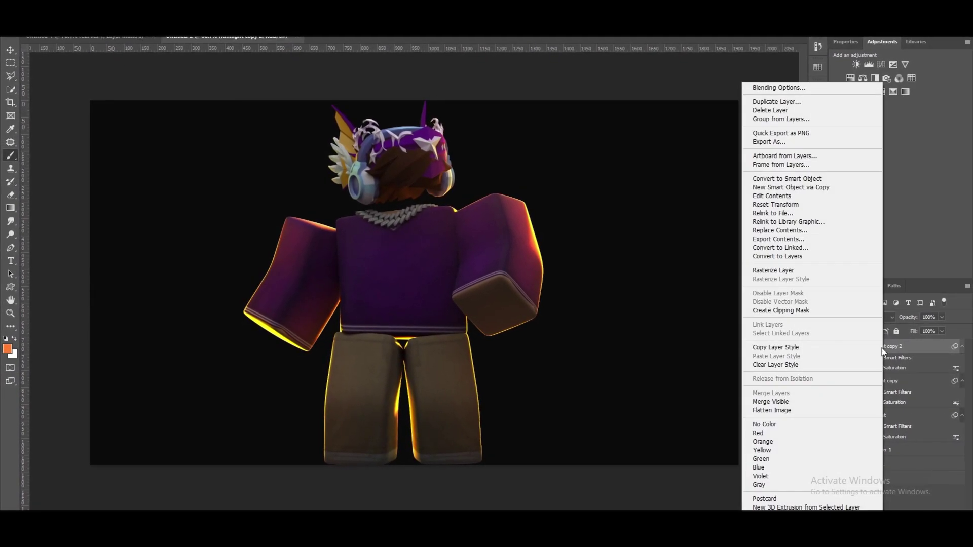
click(804, 273)
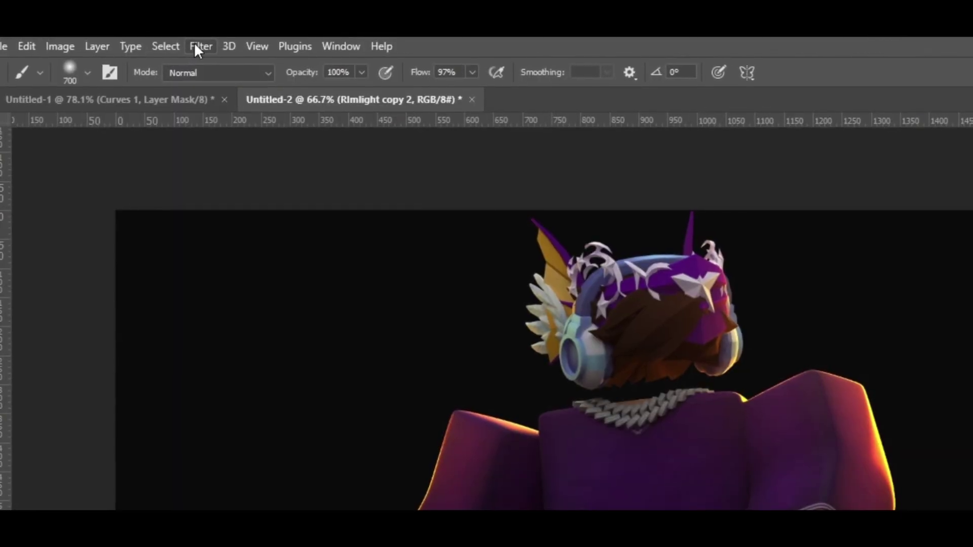
- Apply a Sine Wave distortion to the rasterized rim light with 5 generators, wavelength 1 to 391, amplitude 5 to 35 and 100% scale
click(199, 44)
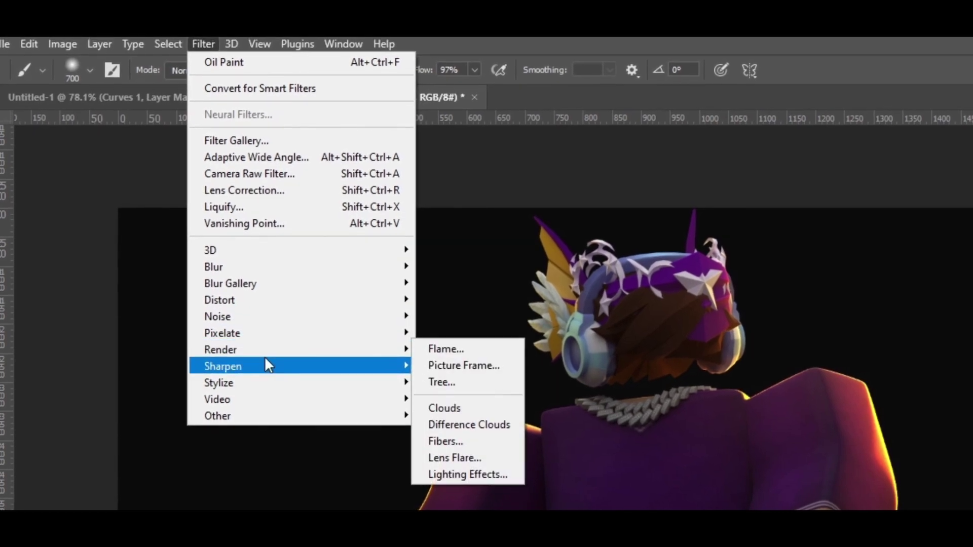
mouse_move(283, 300)
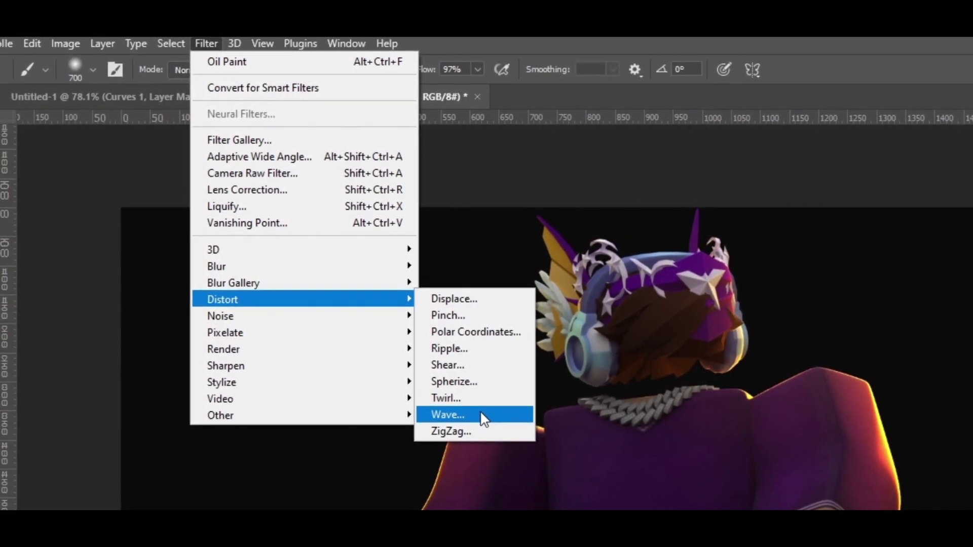
click(479, 411)
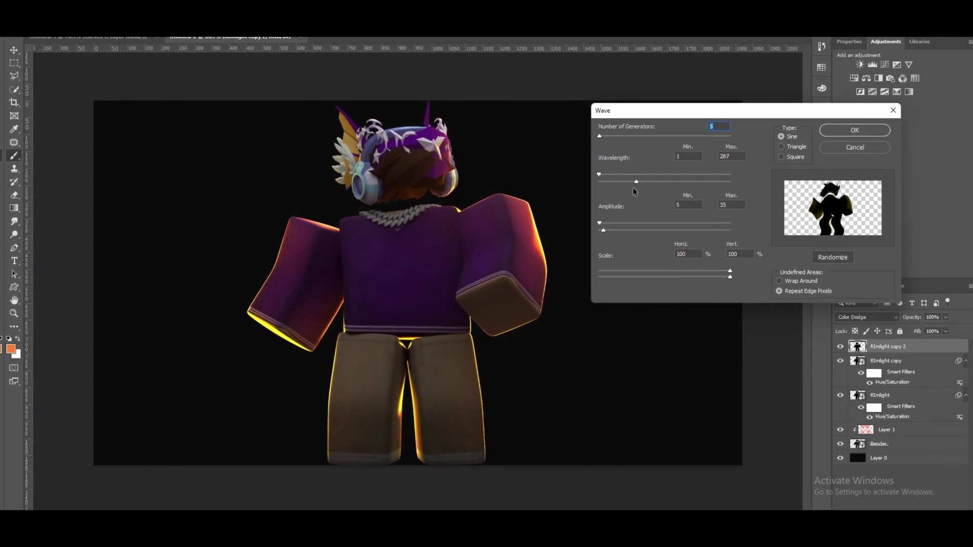
mouse_move(634, 191)
mouse_down()
mouse_move(618, 185)
mouse_move(649, 183)
mouse_up()
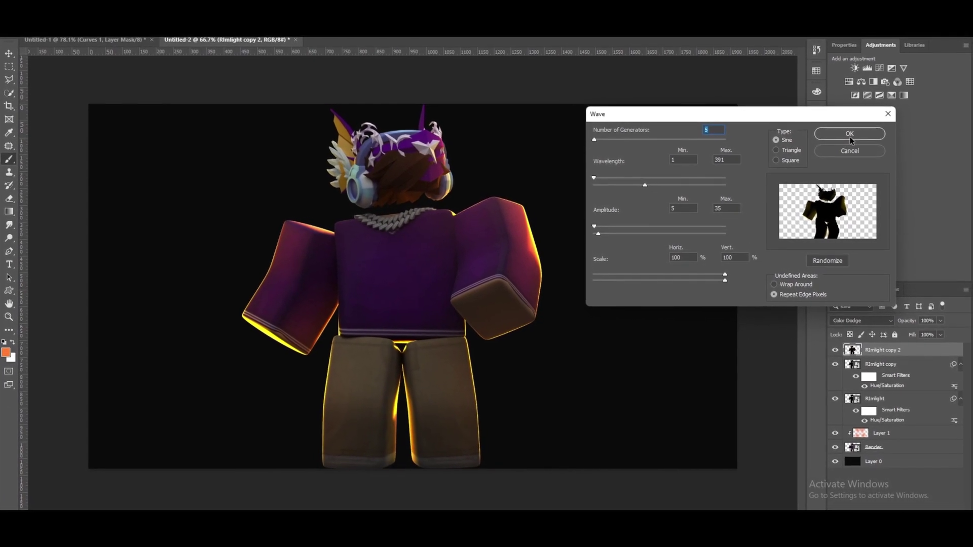
click(855, 137)
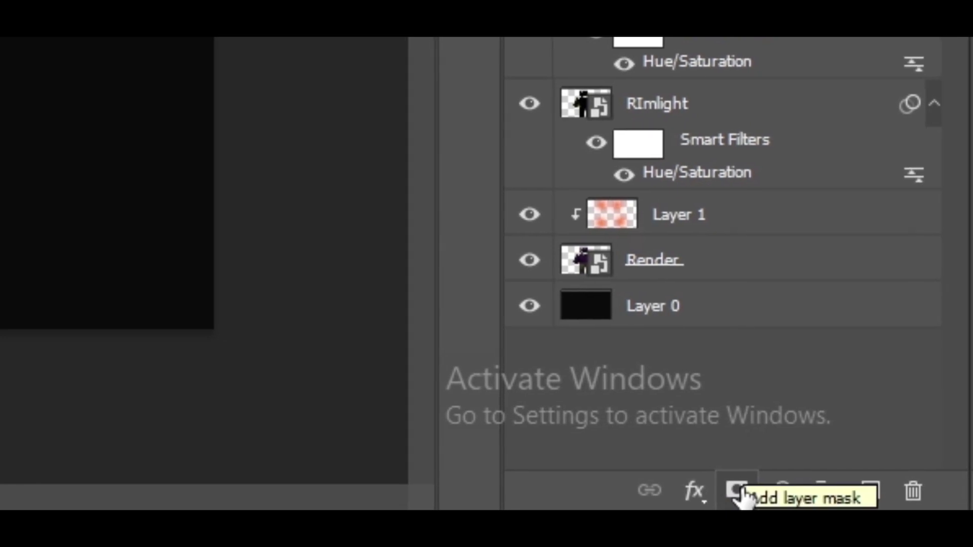
- Add a layer mask to the distorted RImlight copy 2 layer and set the foreground color to black (000000)
click(739, 490)
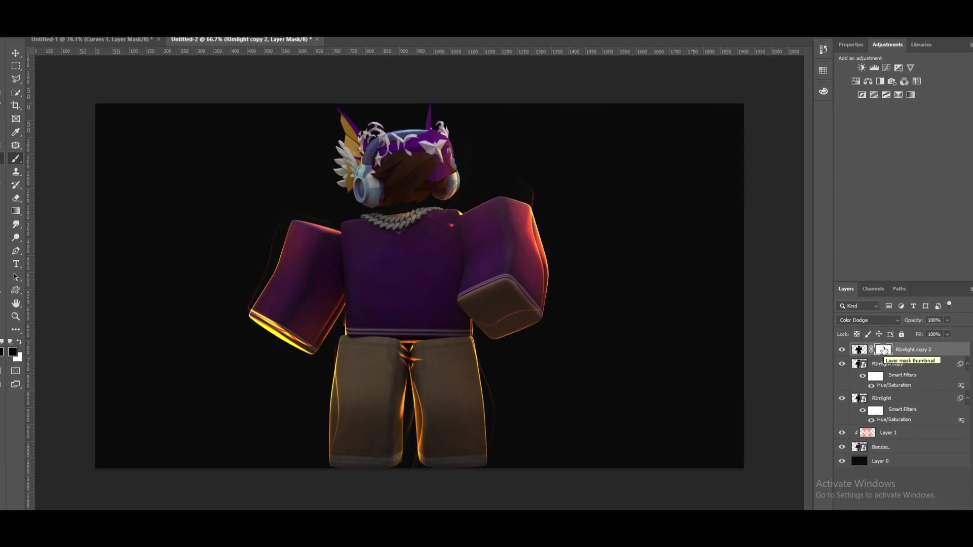
click(16, 350)
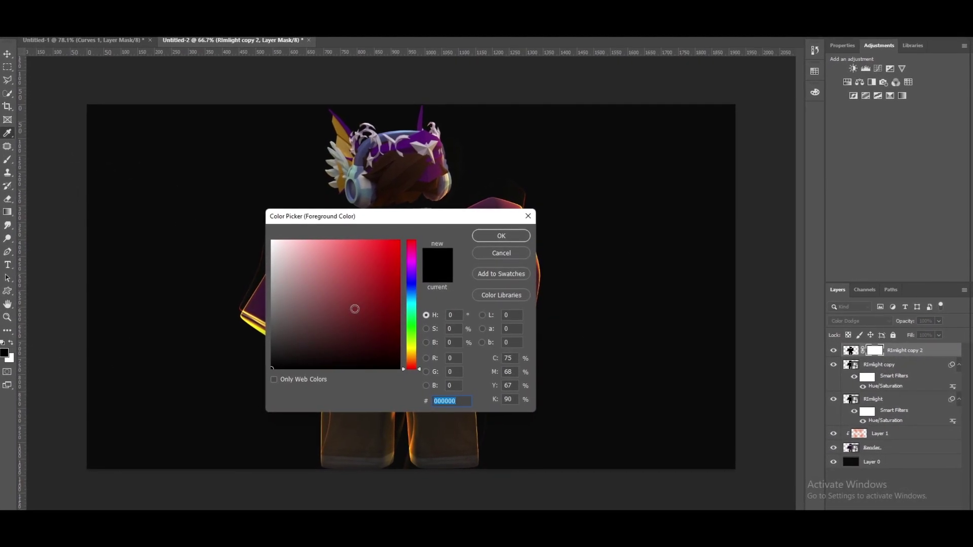
click(488, 232)
key(b)
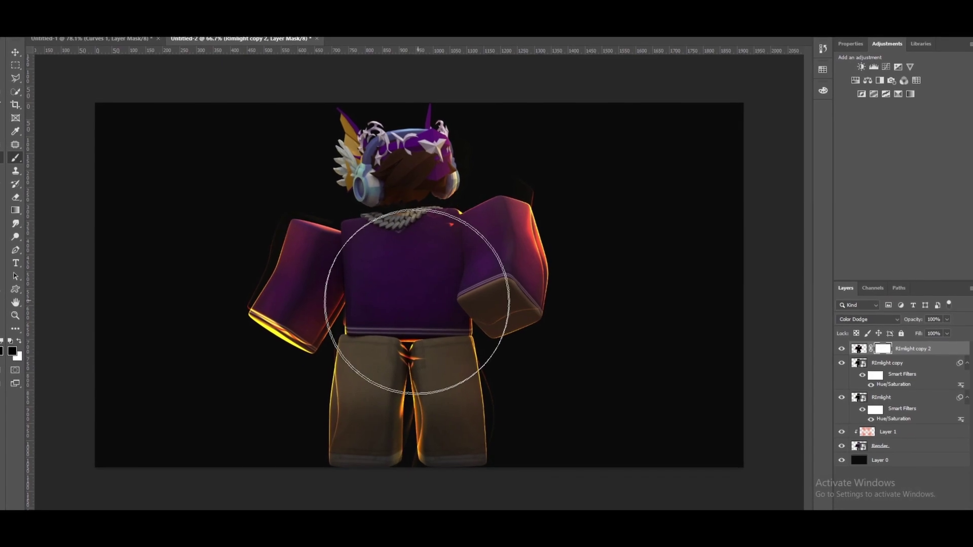
- Mask out the stray distorted streaks between the legs and on the raised hand with a reduced Soft Round brush
right_click(417, 299)
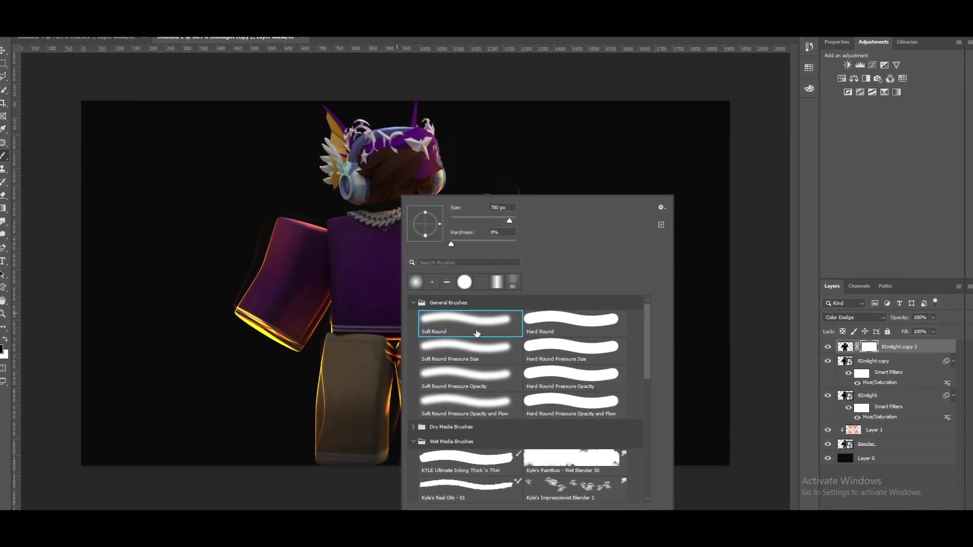
click(872, 346)
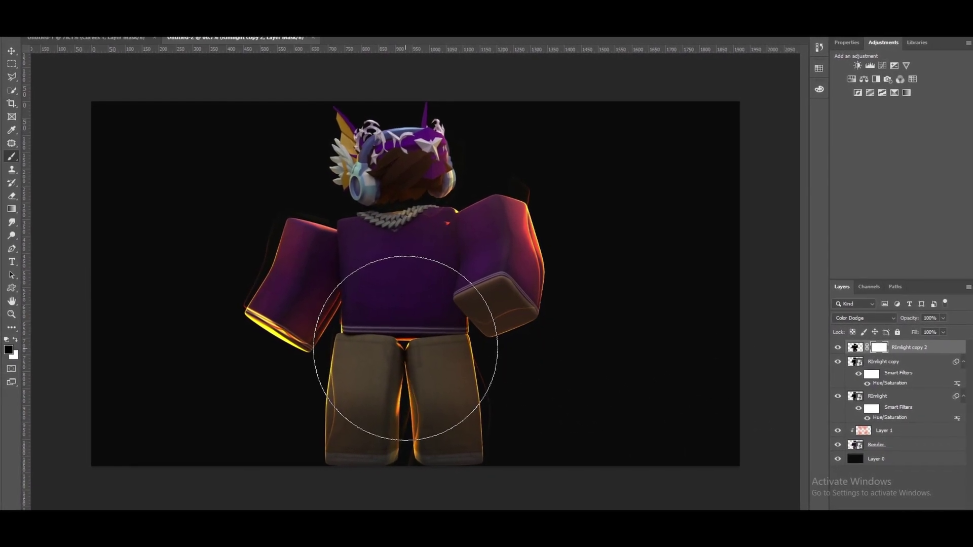
click(404, 346)
key(bracketleft)
key(bracketleft)
key(bracketleft)
key(bracketleft)
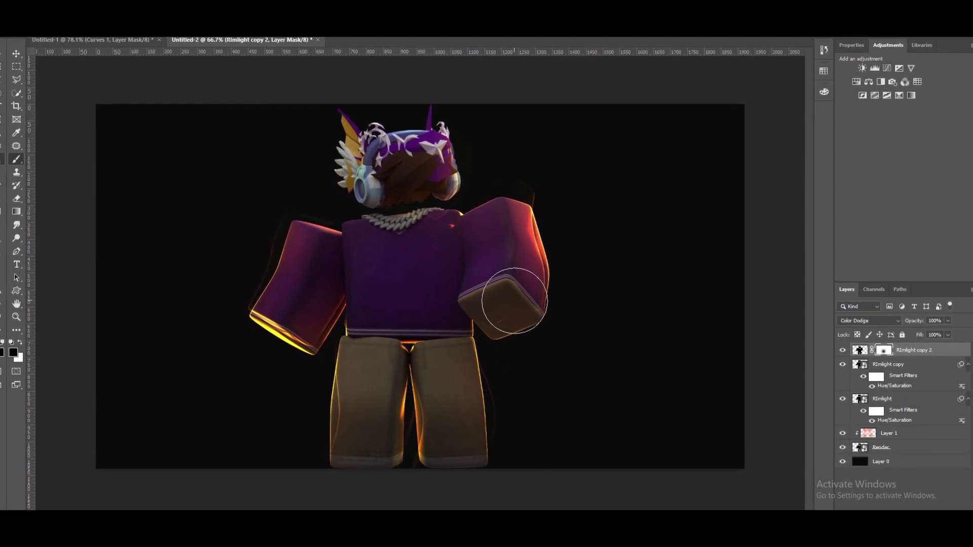
click(346, 336)
click(416, 369)
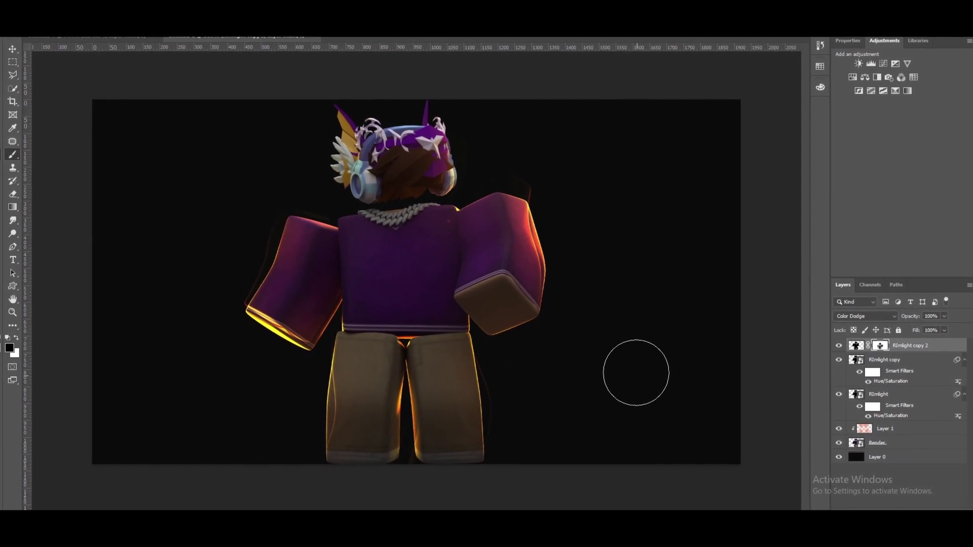
- Add an Exposure adjustment with exposure -2.11, offset +0.0042 and gamma 0.71, and set its opacity to 35%
click(892, 65)
drag(895, 99, 912, 144)
click(943, 318)
drag(918, 325, 914, 331)
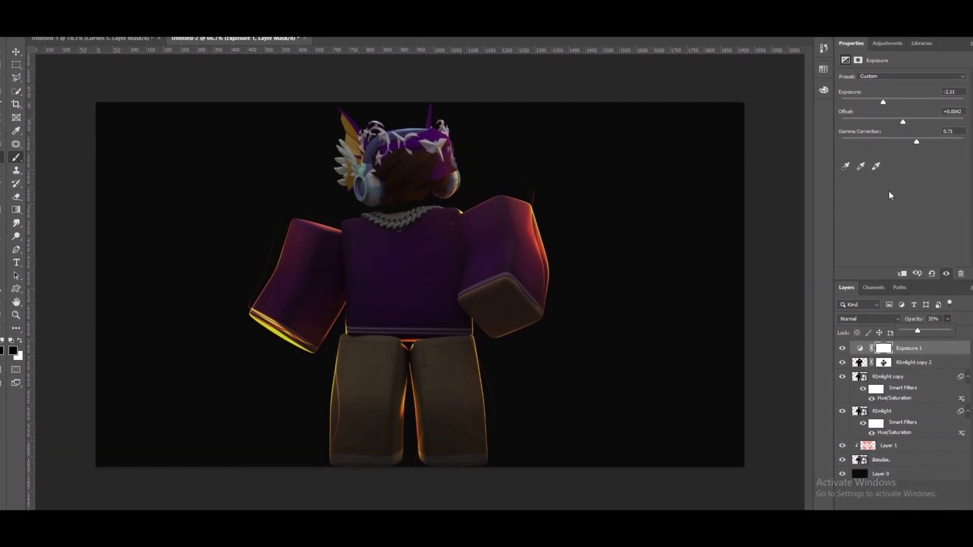
- Add a black-to-white Gradient Map adjustment above the Exposure layer and set its blending mode to Soft Light
click(886, 45)
click(906, 94)
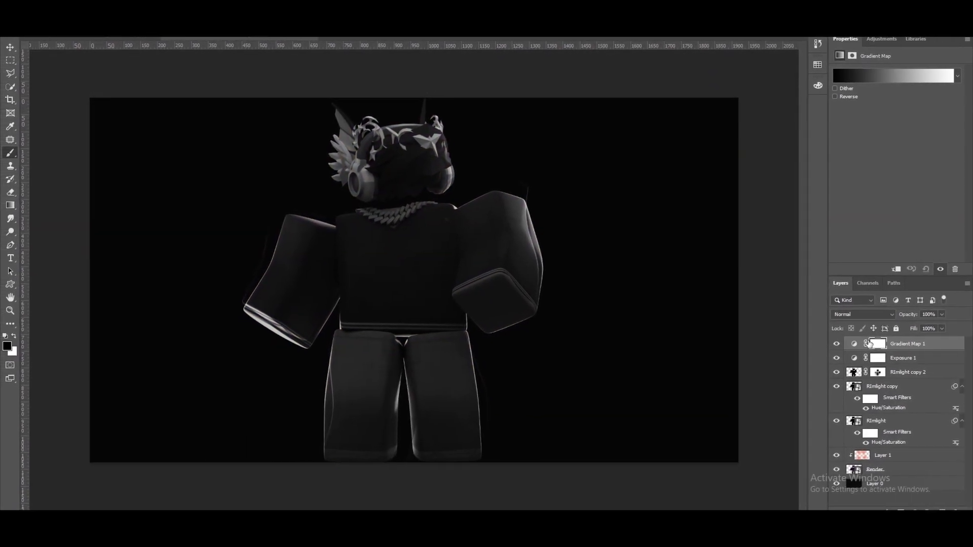
click(867, 316)
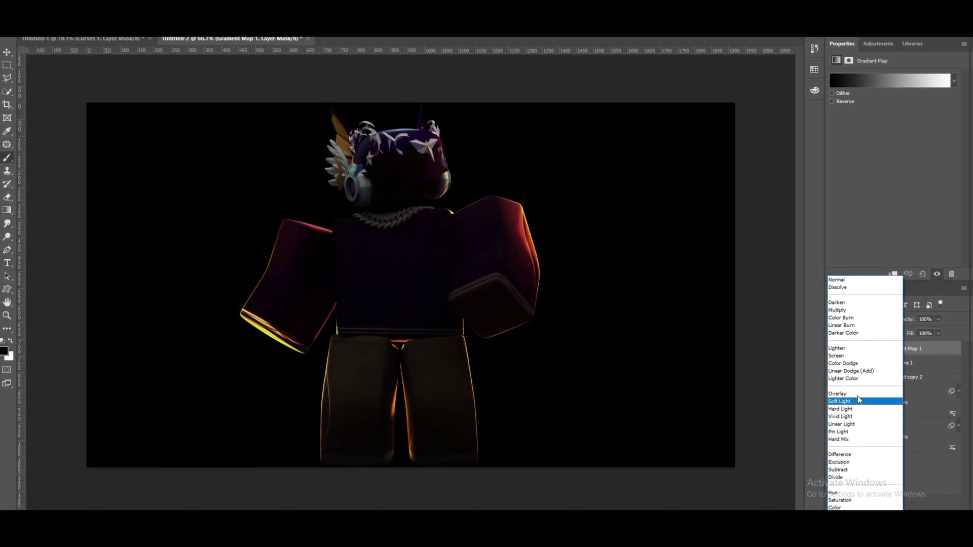
click(867, 399)
click(946, 332)
click(920, 343)
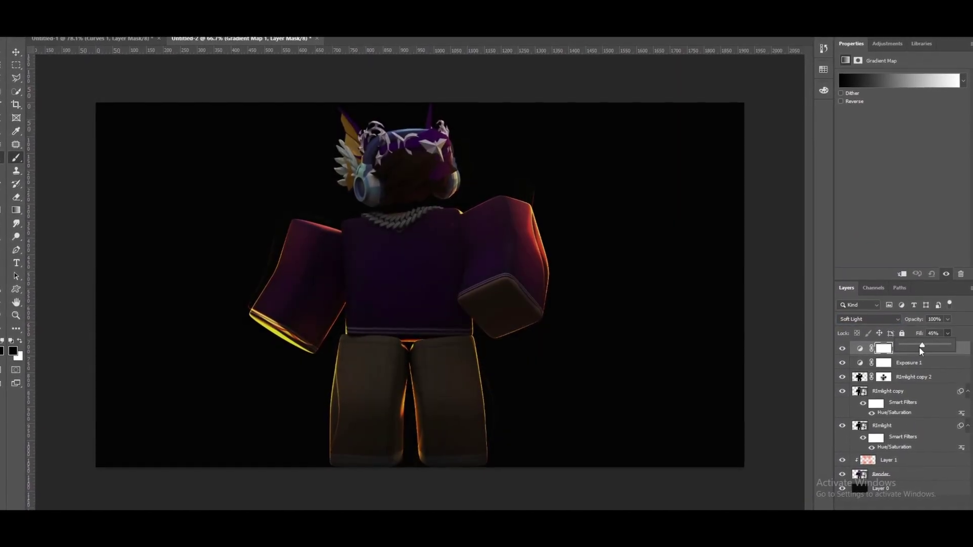
click(945, 342)
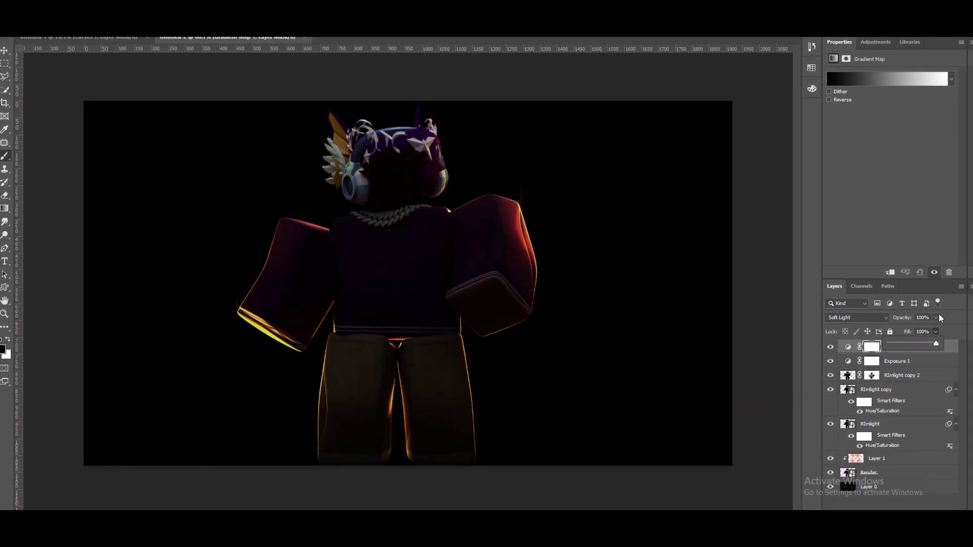
- Set the Gradient Map layer's opacity to 48%
click(938, 320)
click(911, 332)
drag(920, 333, 924, 332)
- Add a Vibrance adjustment layer above the Gradient Map and adjust it to intensify the colors
click(884, 41)
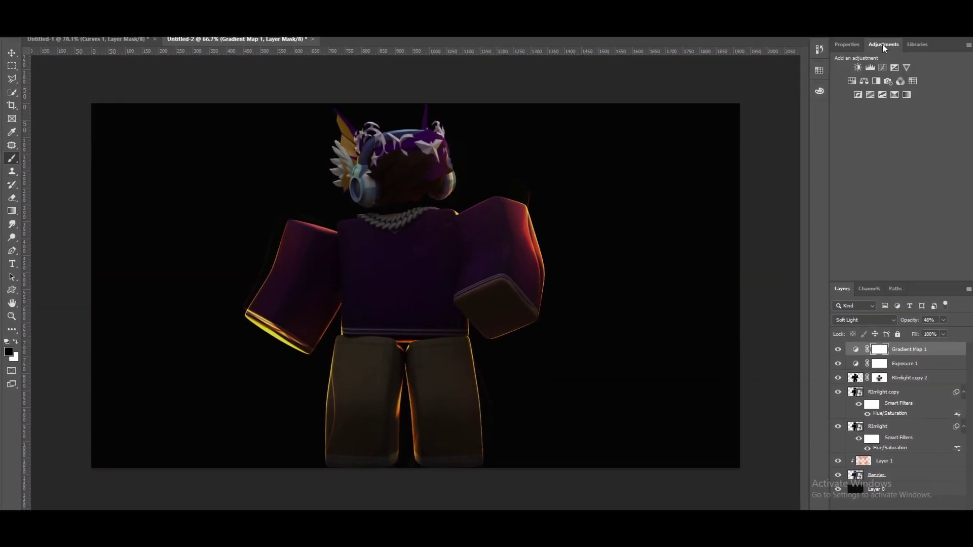
click(906, 68)
mouse_move(892, 105)
mouse_down()
mouse_move(910, 102)
mouse_move(902, 98)
mouse_up()
- Add a Color Balance adjustment with midtones at -19, -32 and +36, and set its opacity to 54%
click(891, 45)
click(865, 76)
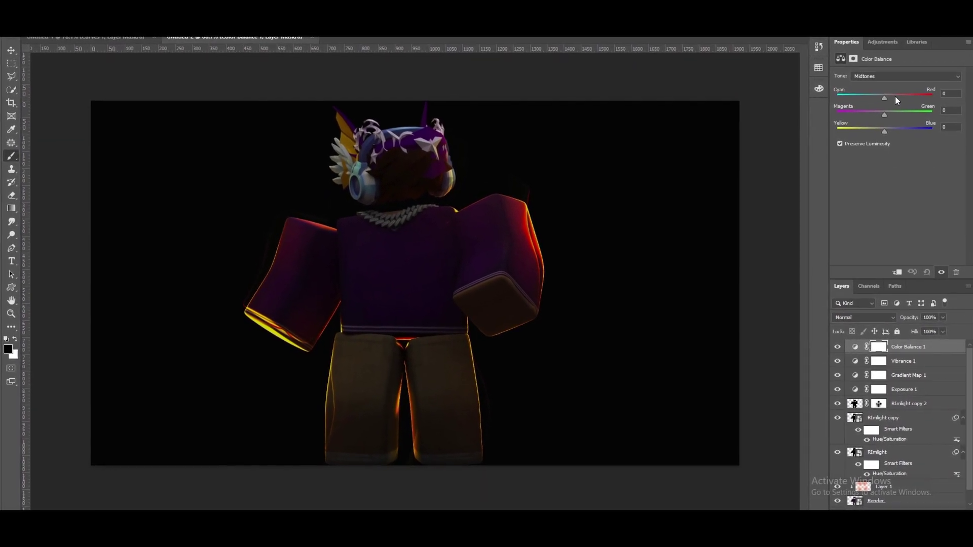
drag(892, 97, 900, 130)
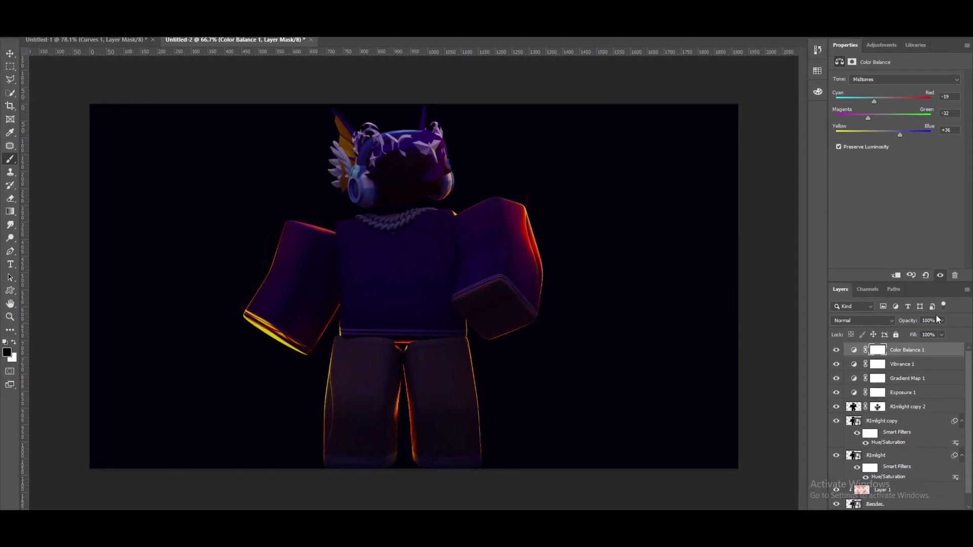
click(940, 317)
click(920, 330)
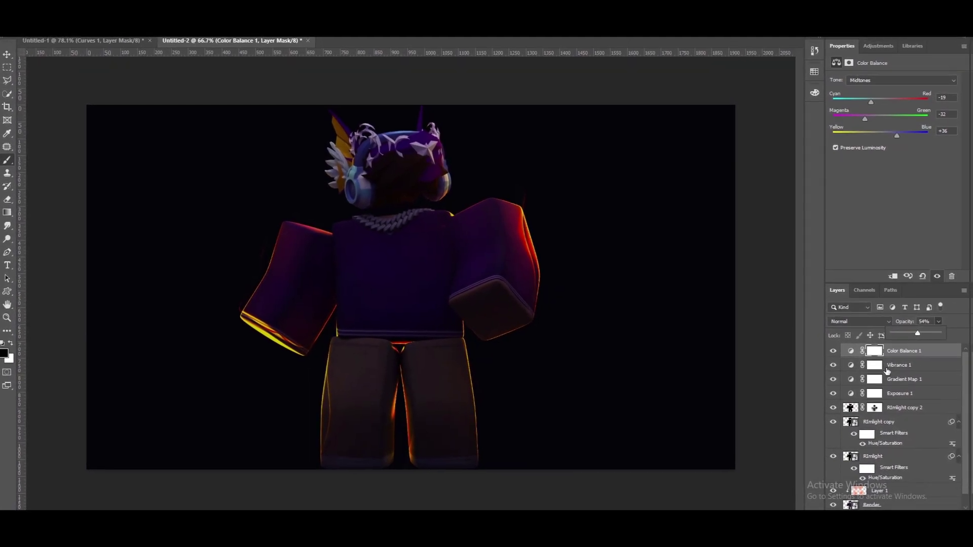
- Group the four adjustment layers from Exposure to Color Balance and toggle the group's visibility to compare the result
shift+click(900, 395)
key(ctrl+g)
click(837, 346)
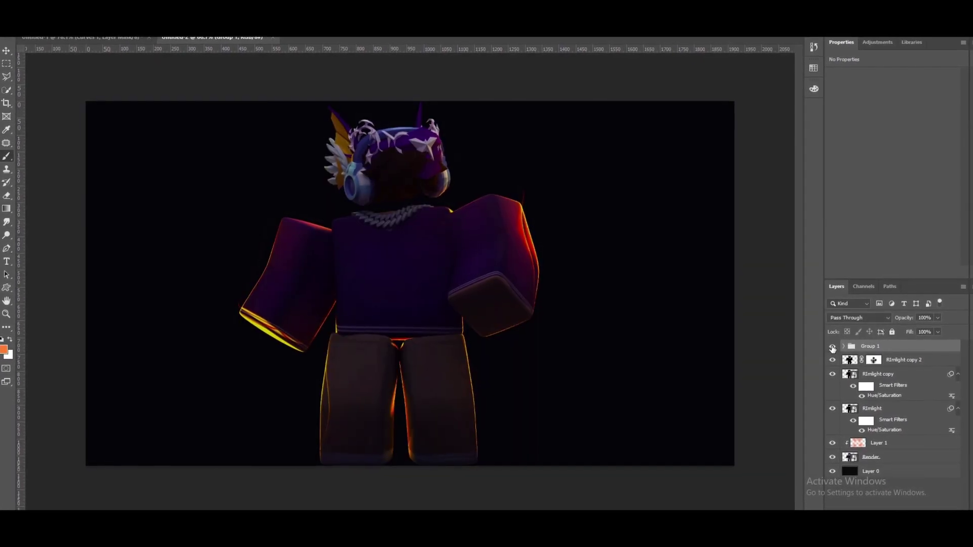